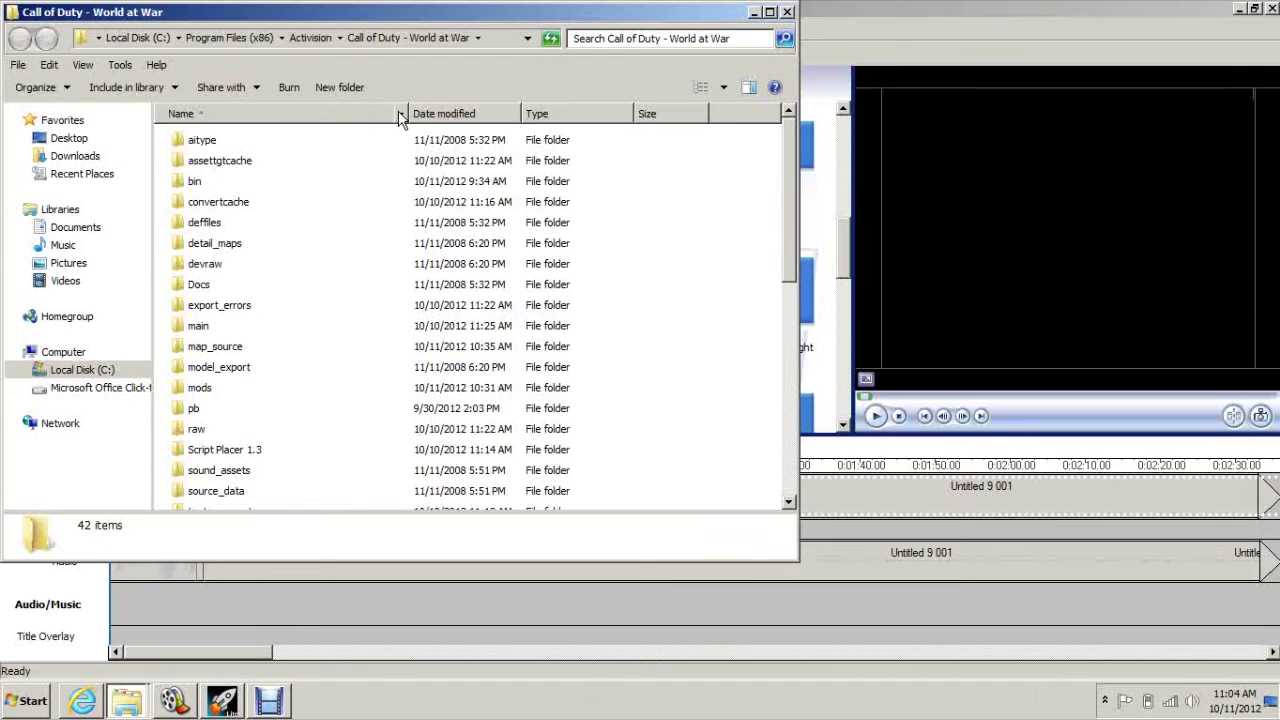
# Maximize the Call of Duty - World at War window, scroll its file list, and switch to Downloads.
pyautogui.click(769, 12)
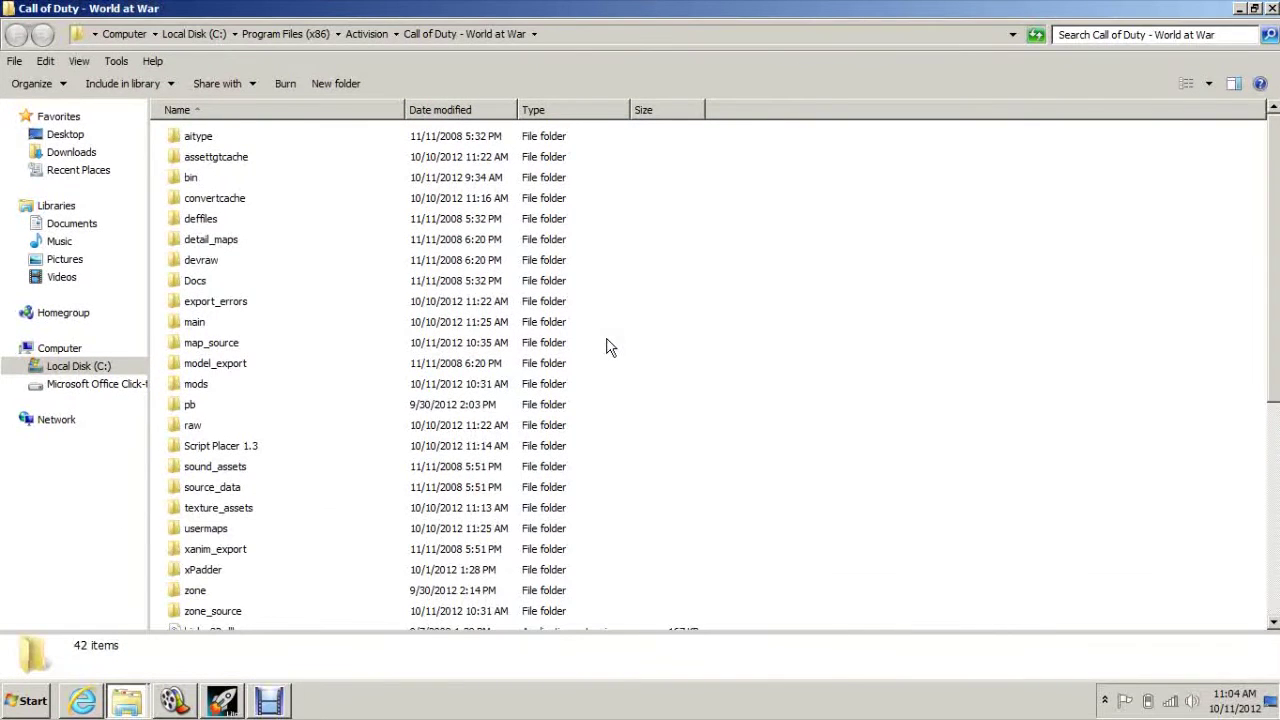
pyautogui.scroll(-6, 814, 405)
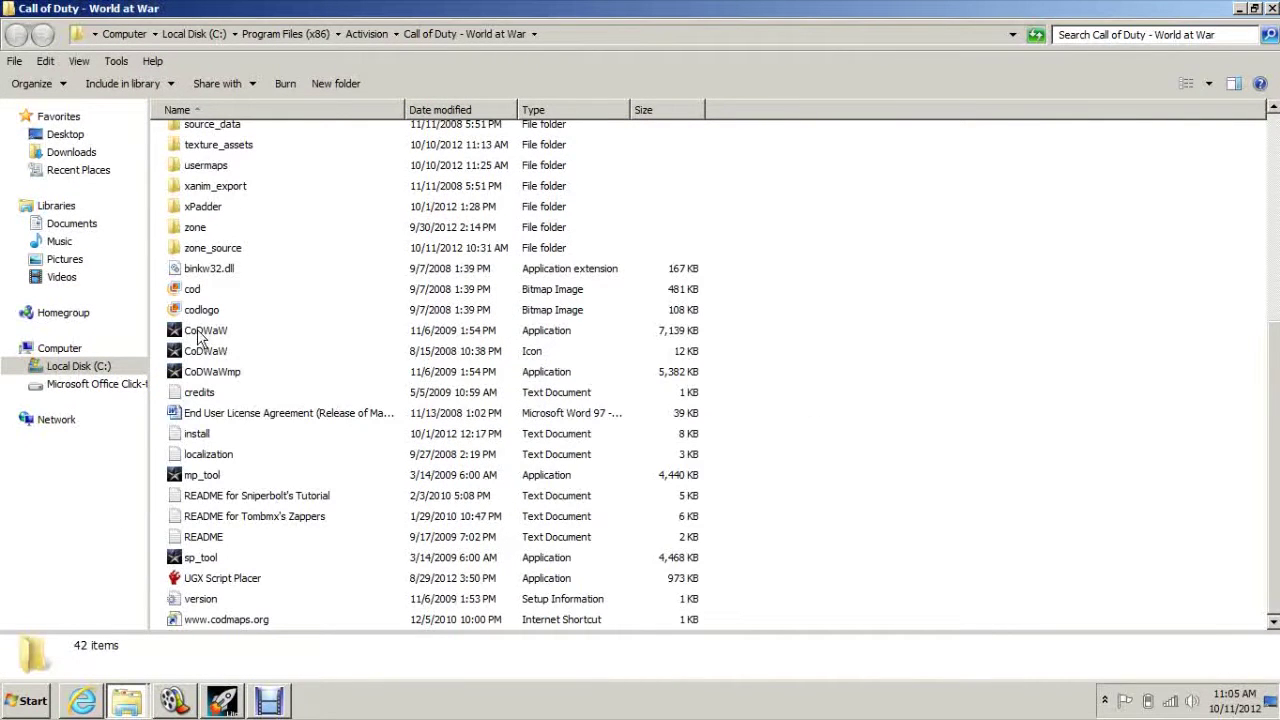
pyautogui.scroll(6, 193, 335)
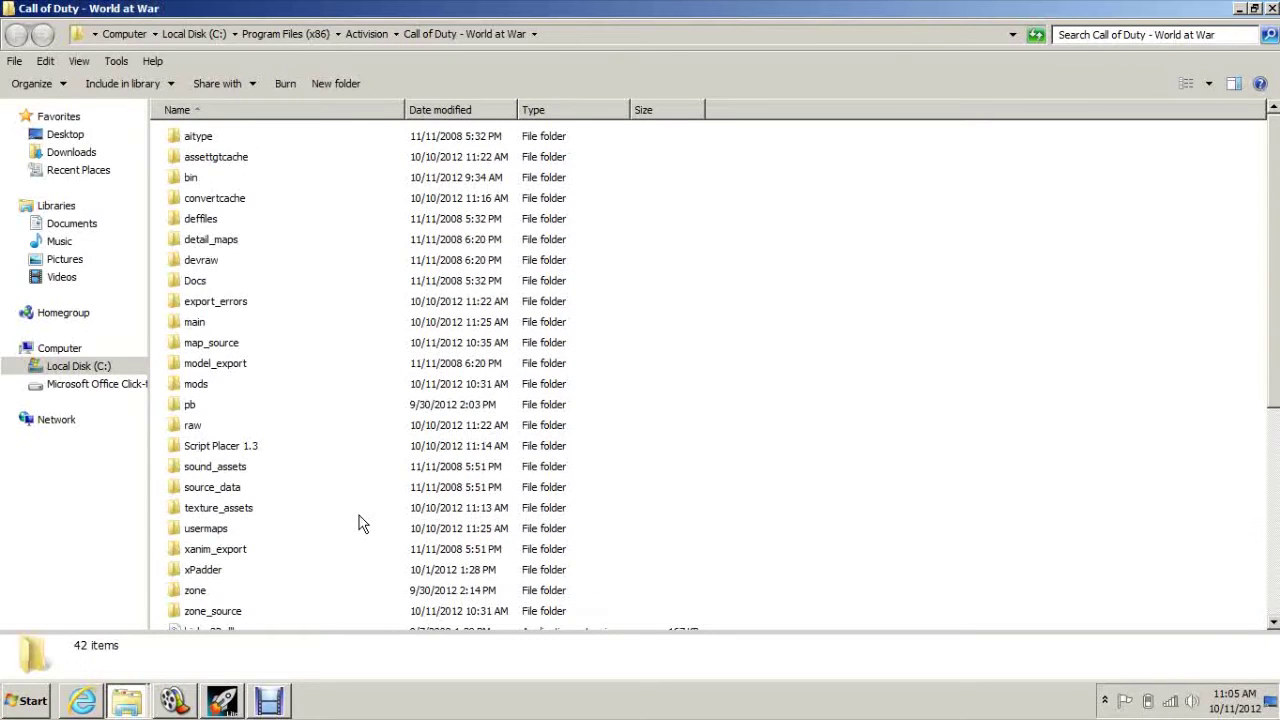
pyautogui.scroll(-4, 362, 524)
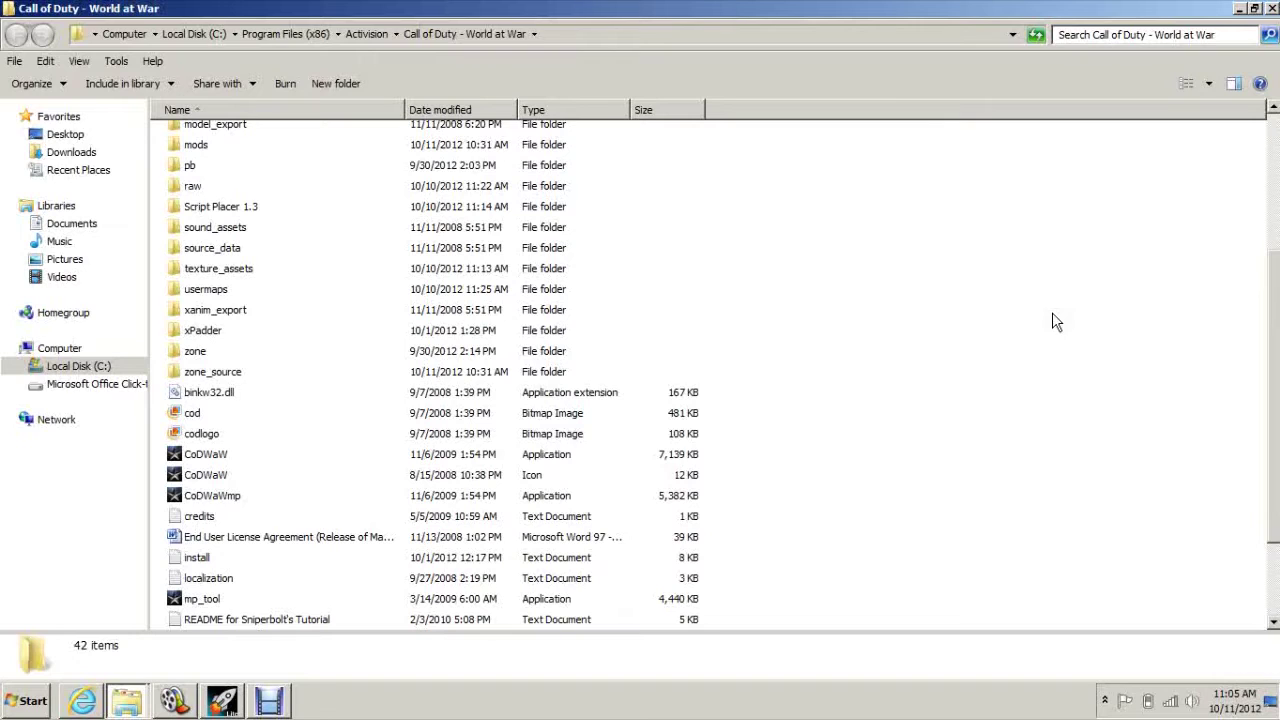
pyautogui.click(70, 155)
# Select the CoD_WW_MODTOOLS archive and inspect the CoD_WW_MODTOOLS_1.2 folder twice, returning to Downloads.
pyautogui.click(232, 329)
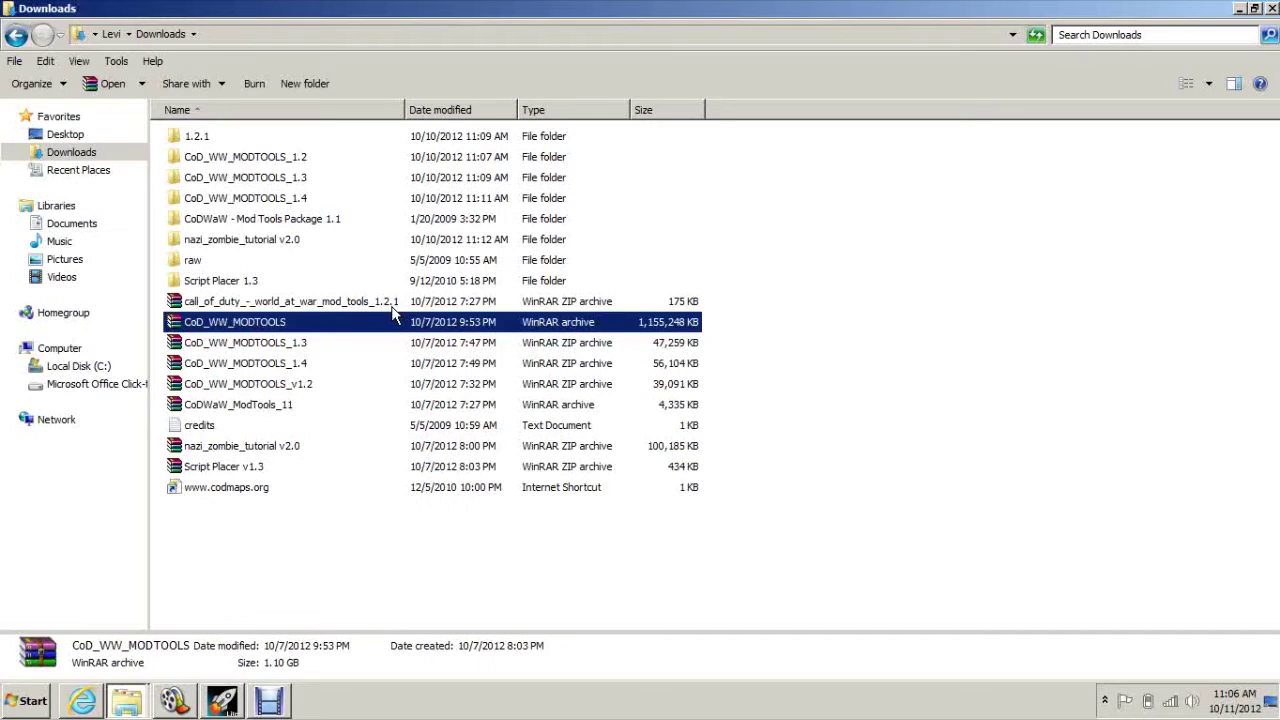
pyautogui.doubleClick(249, 163)
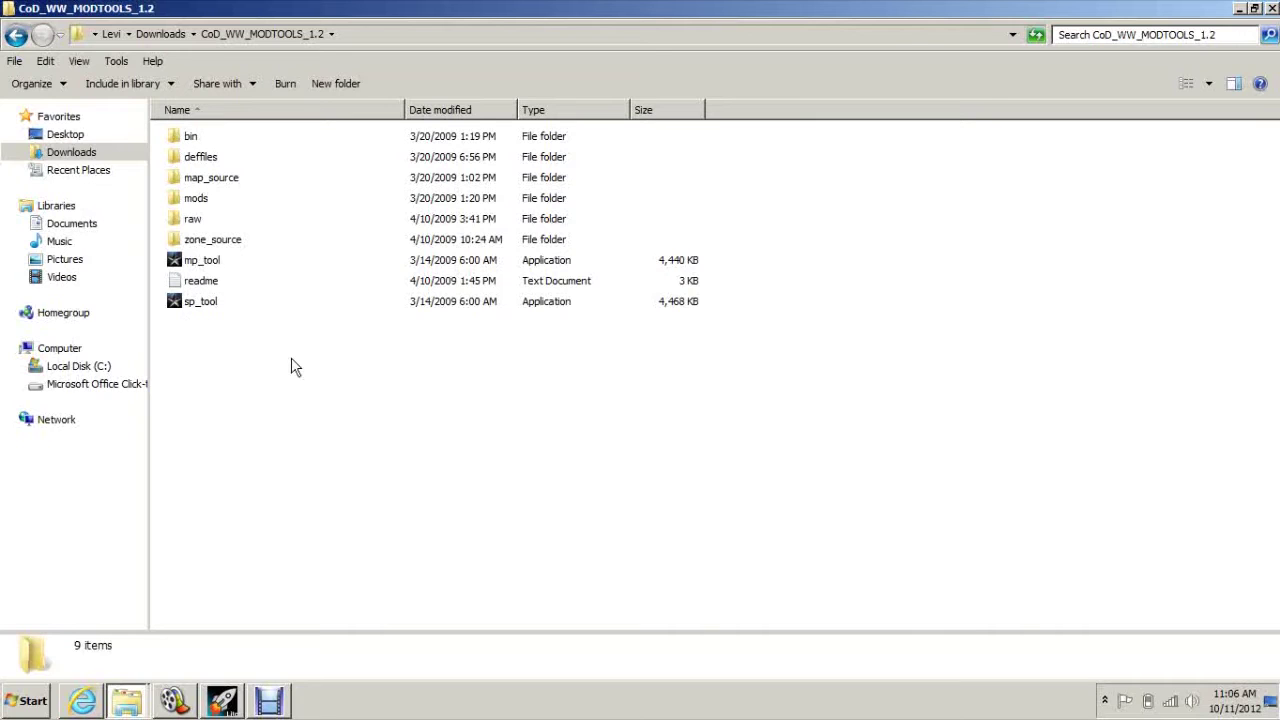
pyautogui.press('BackSpace')
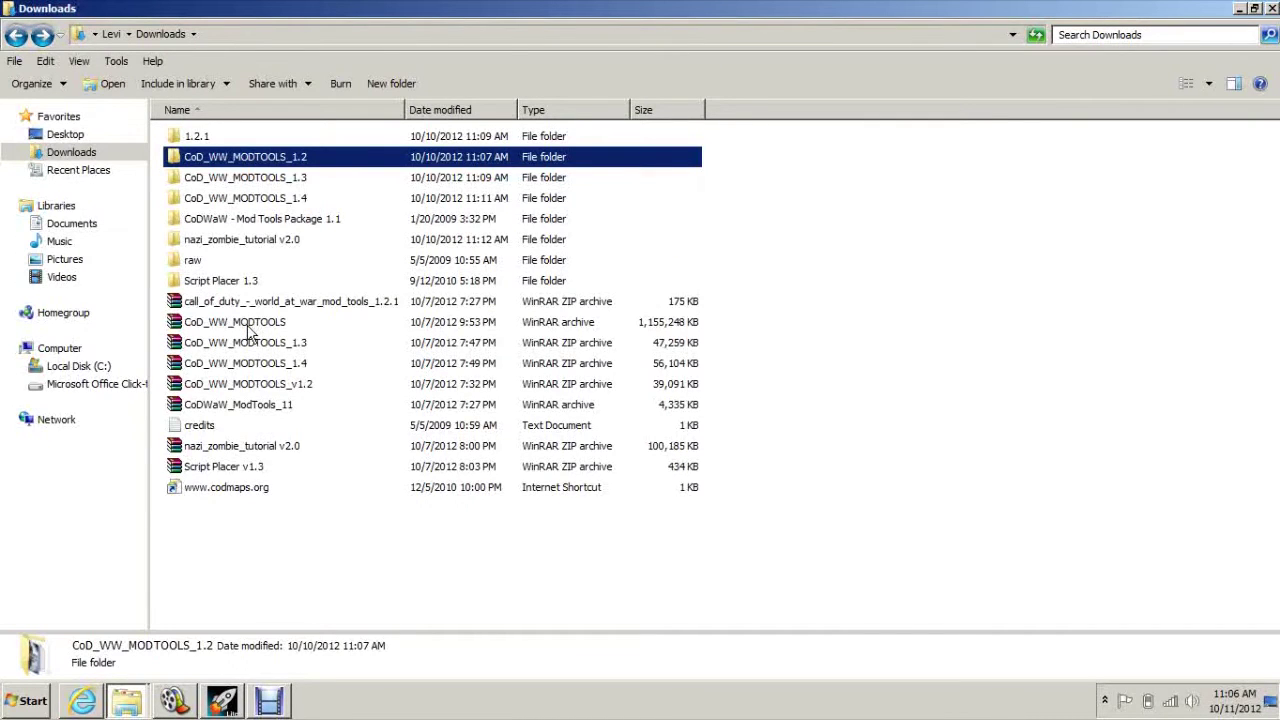
pyautogui.doubleClick(240, 162)
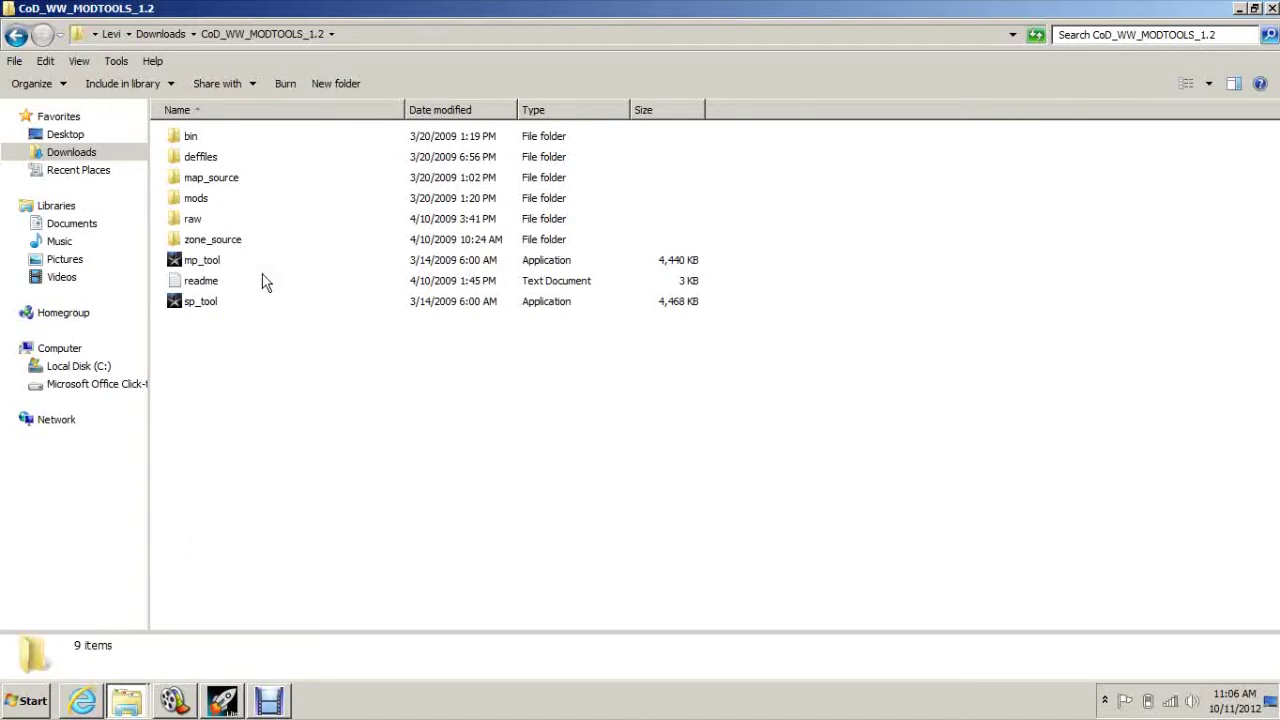
pyautogui.press('BackSpace')
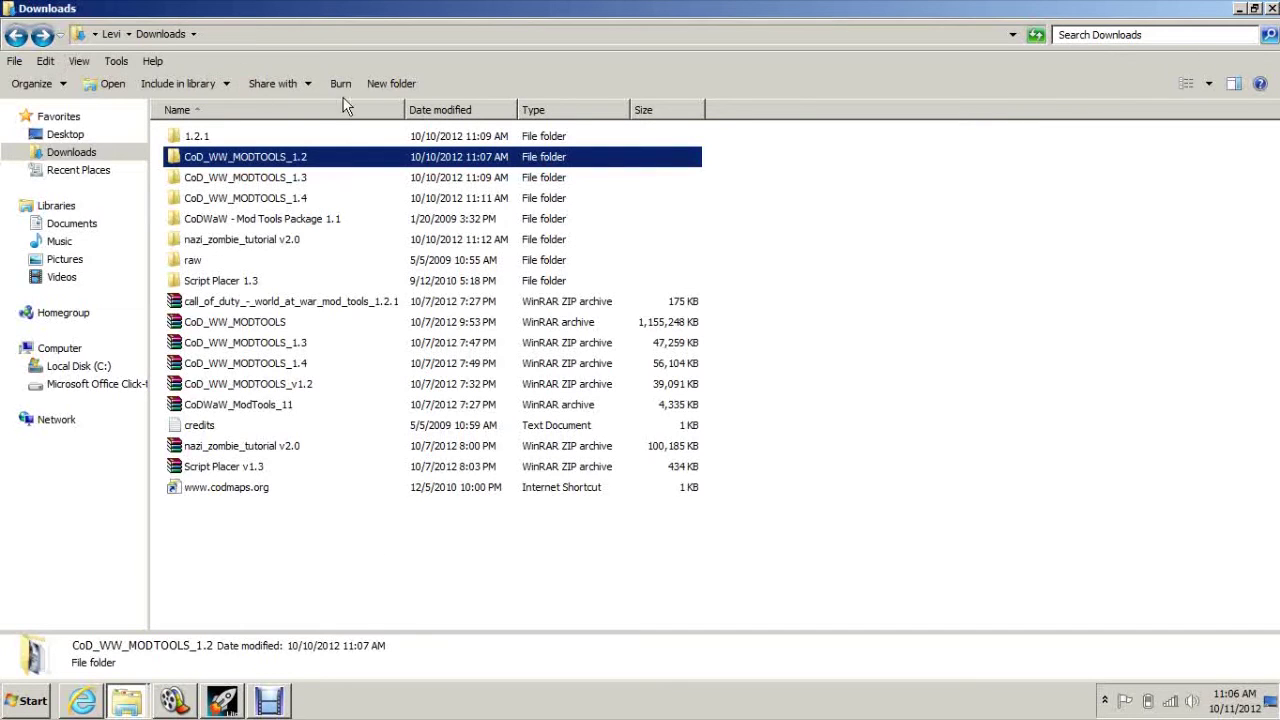
pyautogui.click(104, 374)
pyautogui.doubleClick(245, 258)
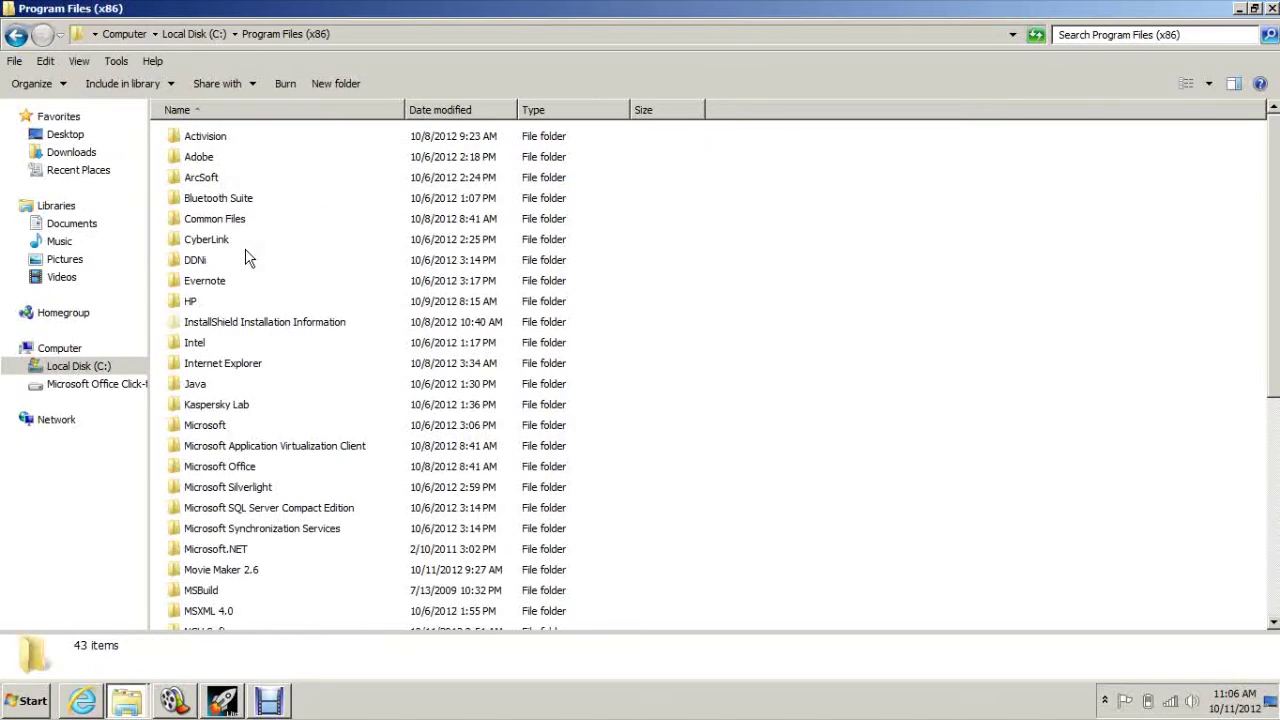
pyautogui.doubleClick(205, 136)
pyautogui.doubleClick(230, 136)
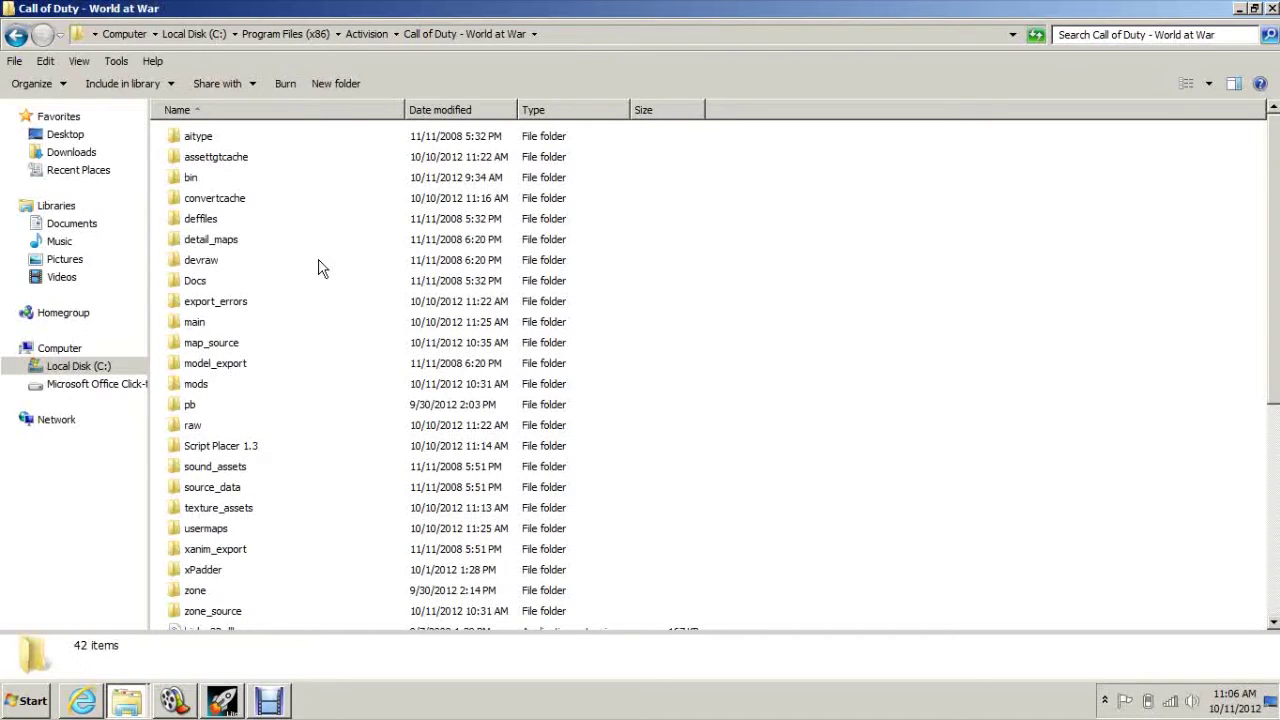
pyautogui.click(240, 322)
pyautogui.click(193, 410)
pyautogui.write('docs')
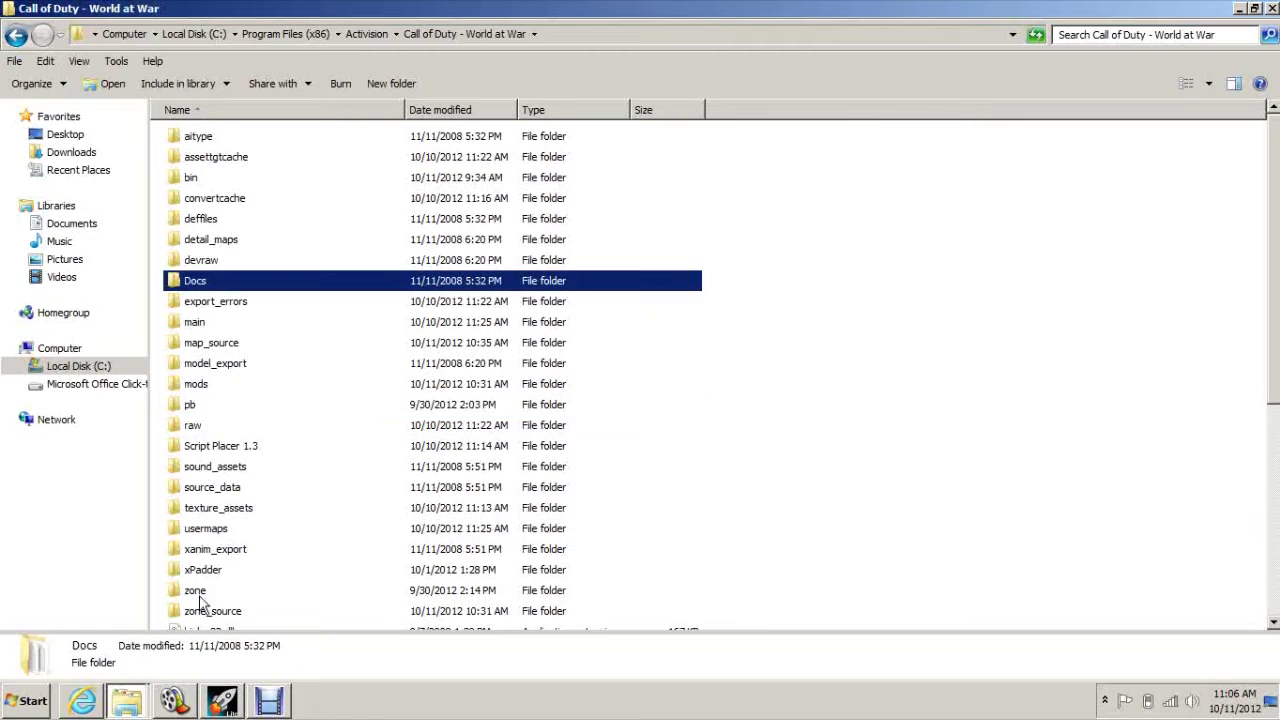
pyautogui.click(199, 596)
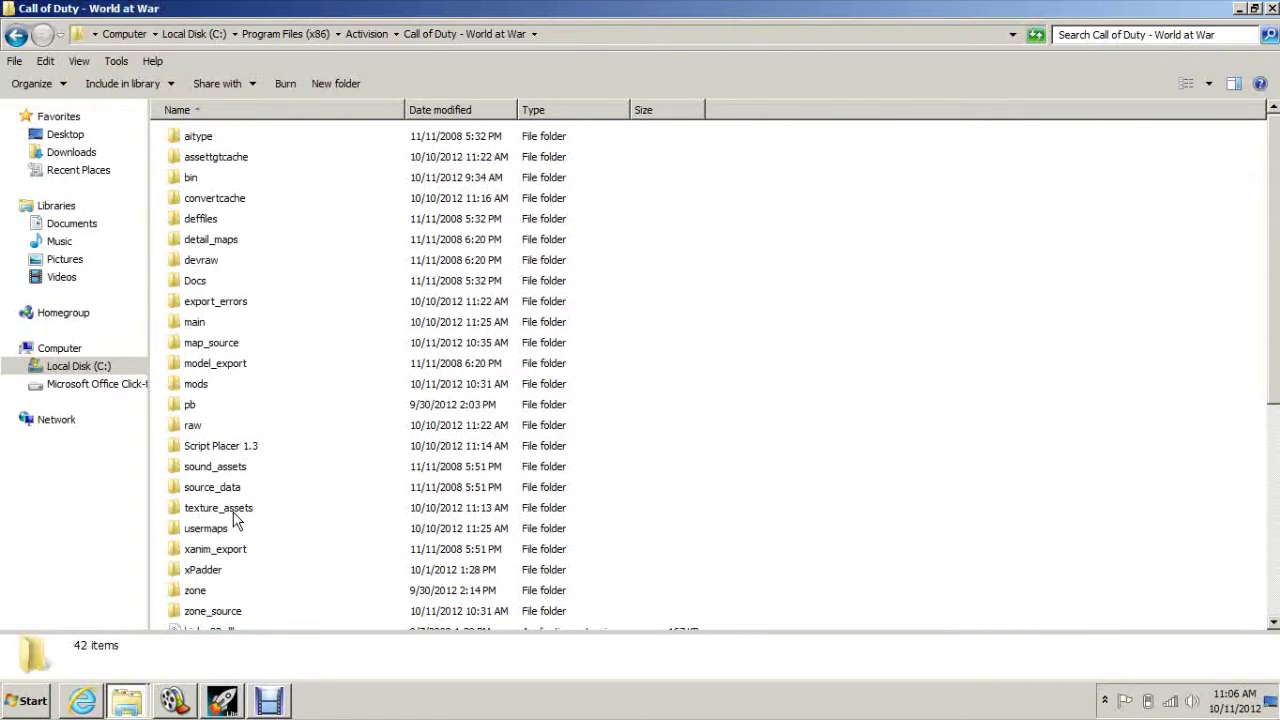
pyautogui.click(16, 35)
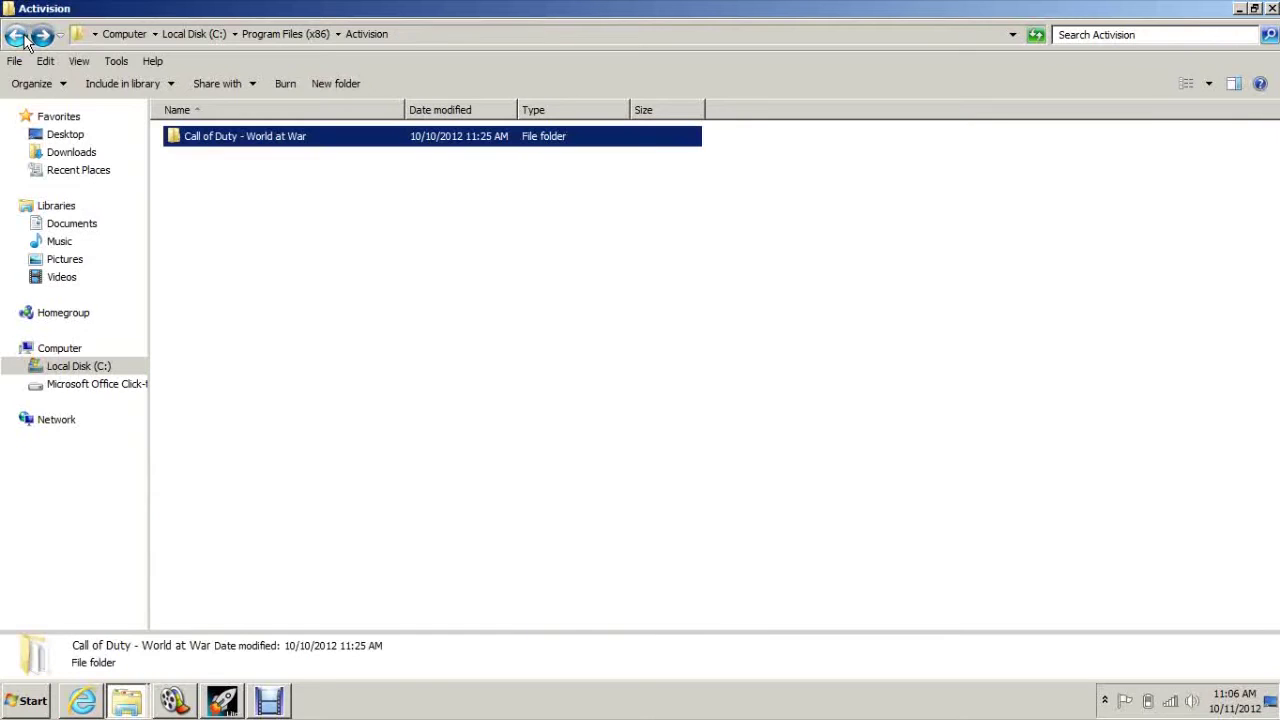
pyautogui.click(22, 38)
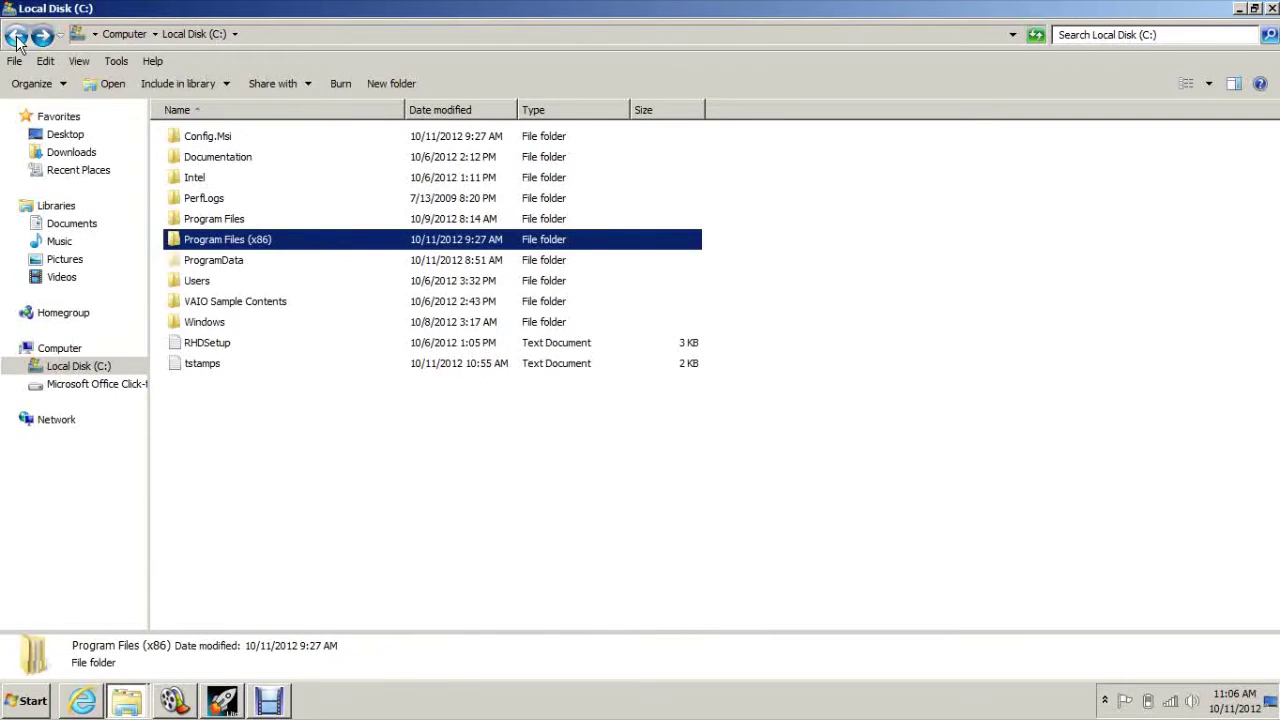
pyautogui.click(16, 37)
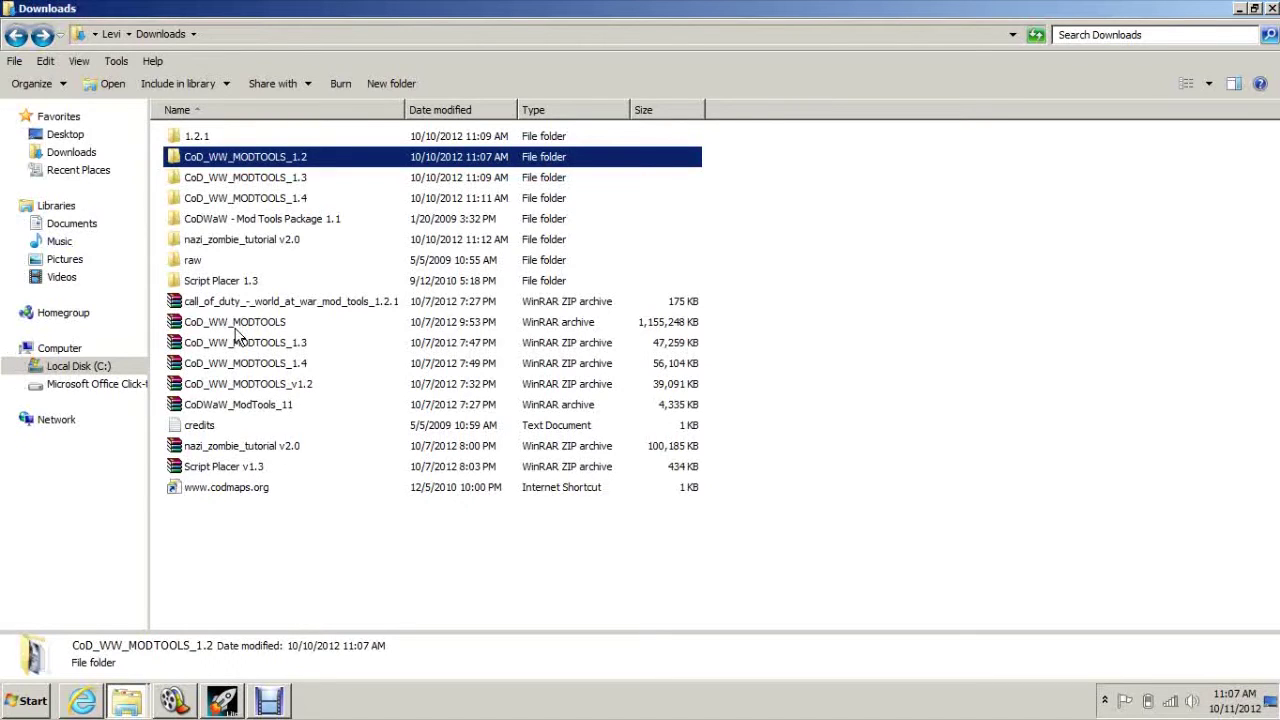
# Peek inside the 1.2.1, CoD_WW_MODTOOLS_1.2 and CoD_WW_MODTOOLS_1.3 folders, returning to Downloads each time.
pyautogui.doubleClick(236, 163)
pyautogui.press('BackSpace')
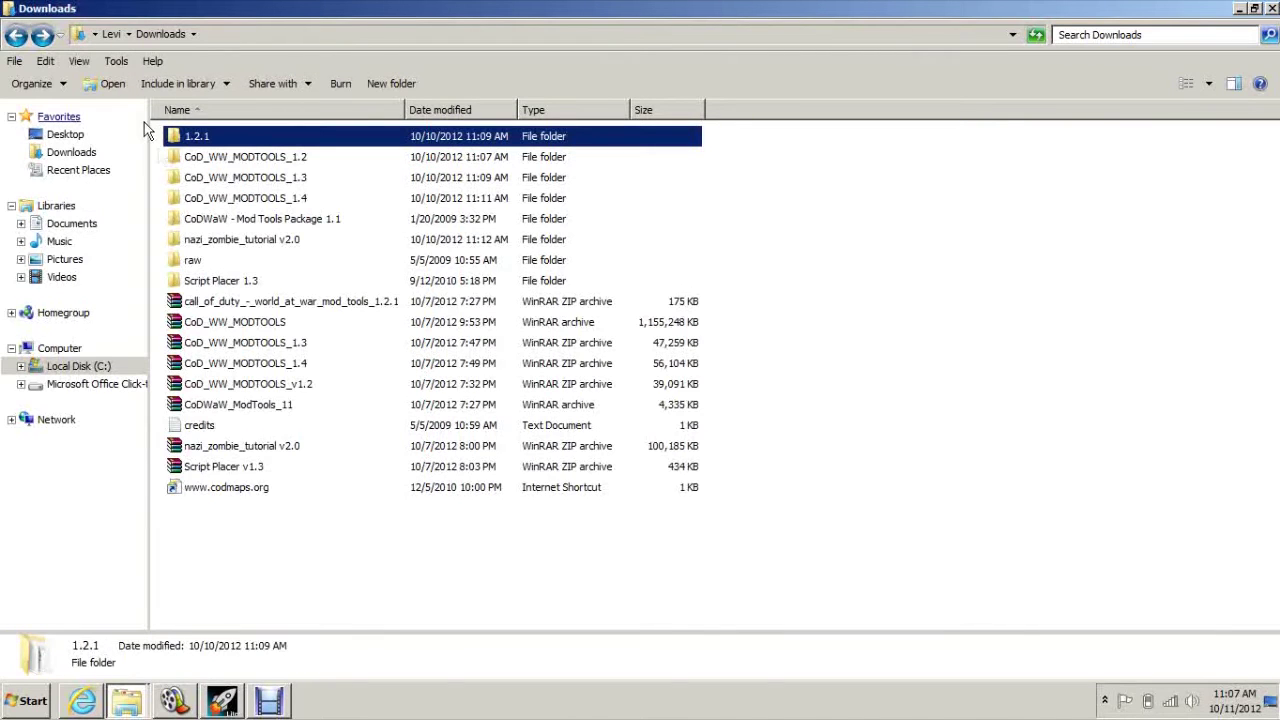
pyautogui.click(250, 160)
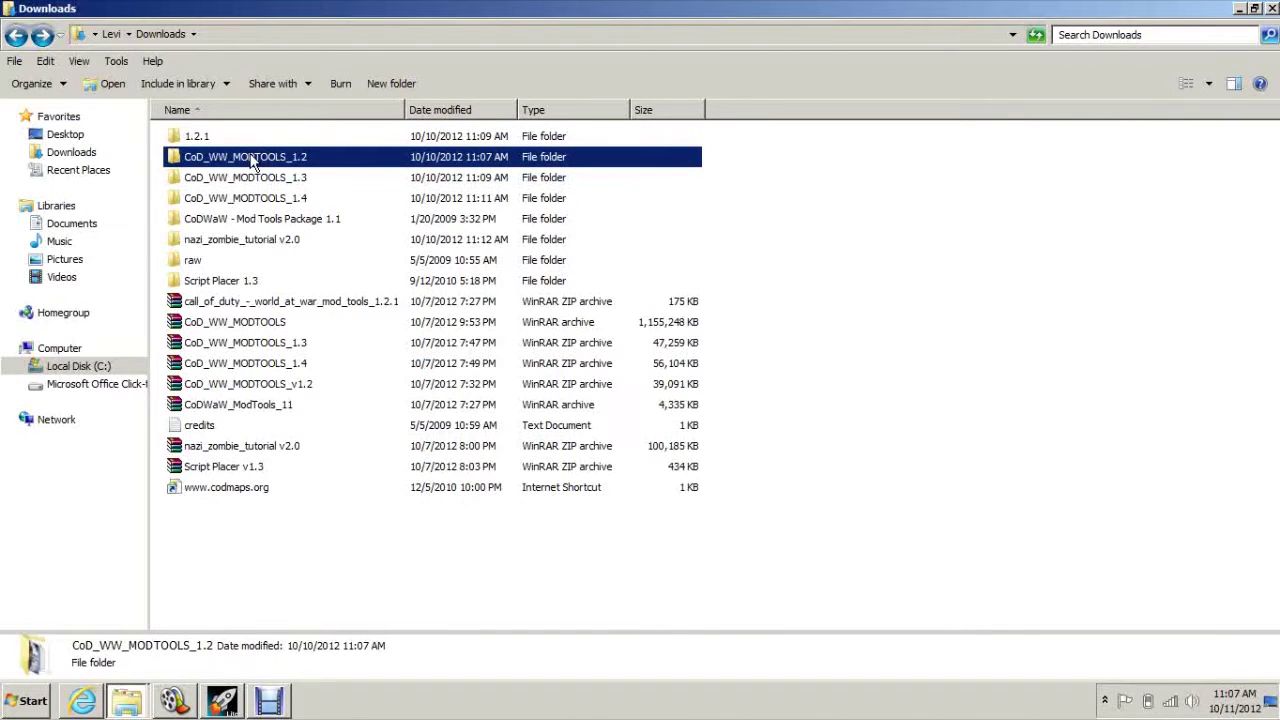
pyautogui.doubleClick(250, 160)
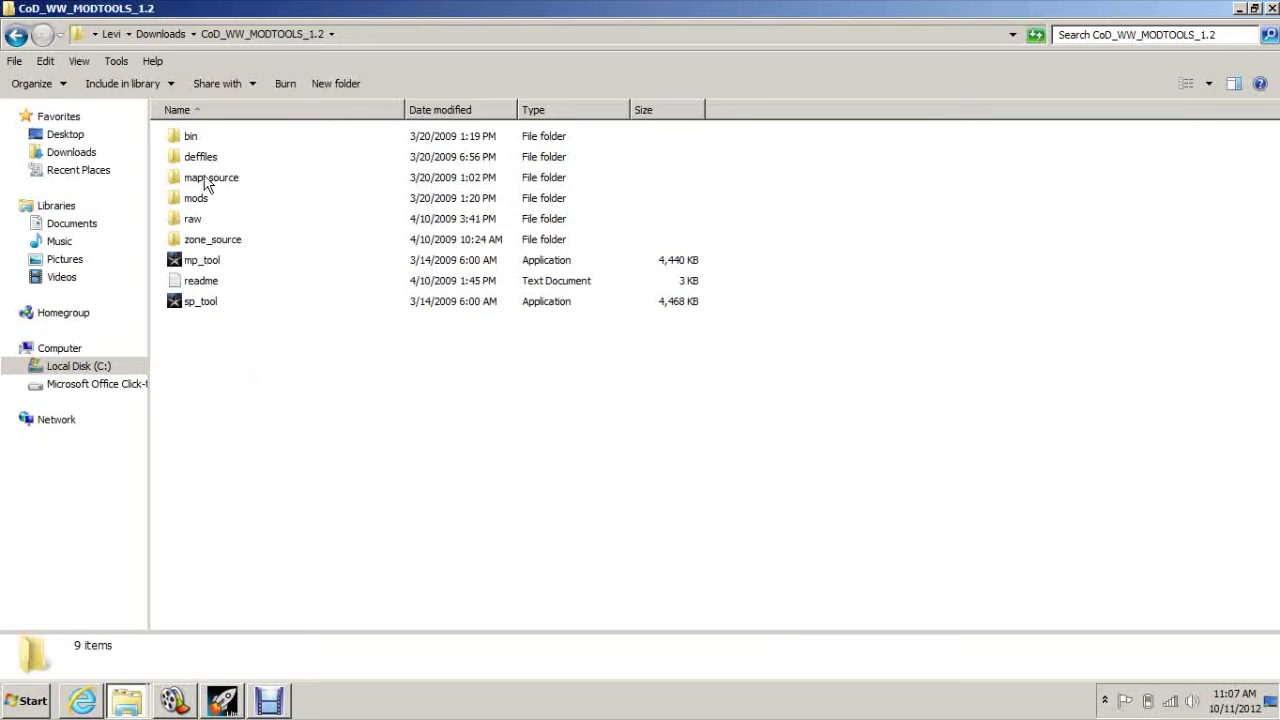
pyautogui.press('BackSpace')
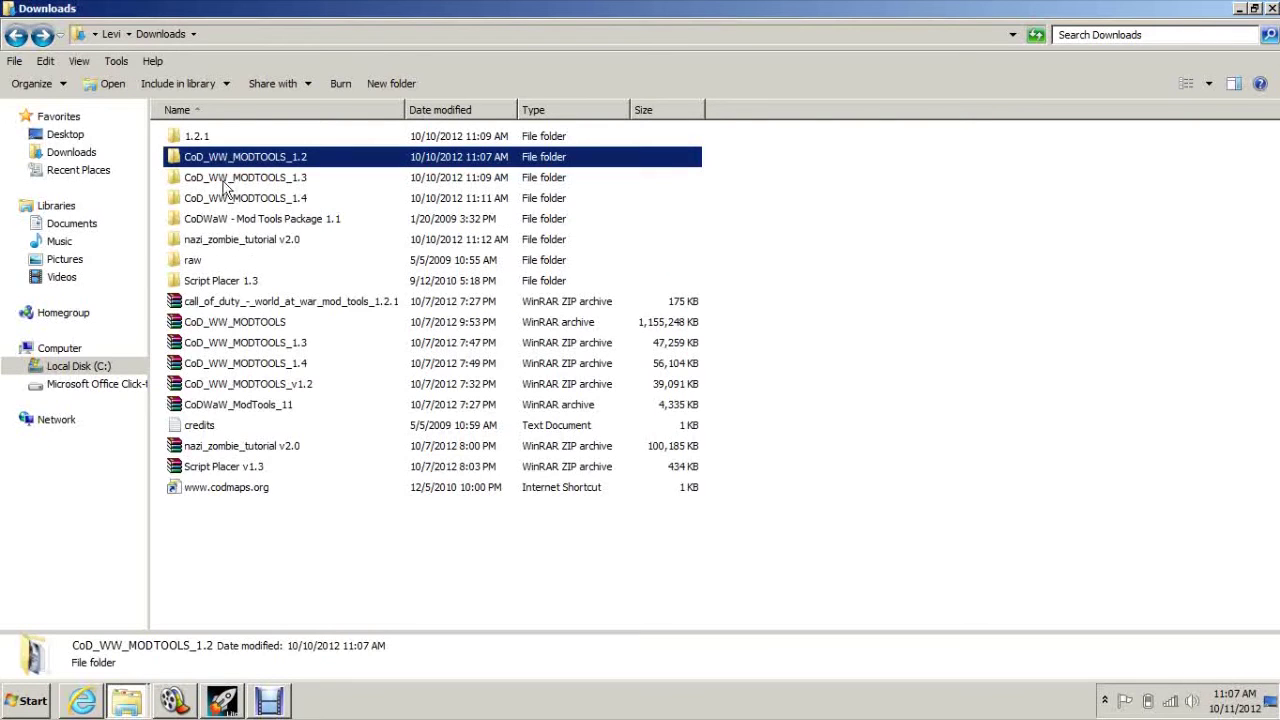
pyautogui.click(238, 182)
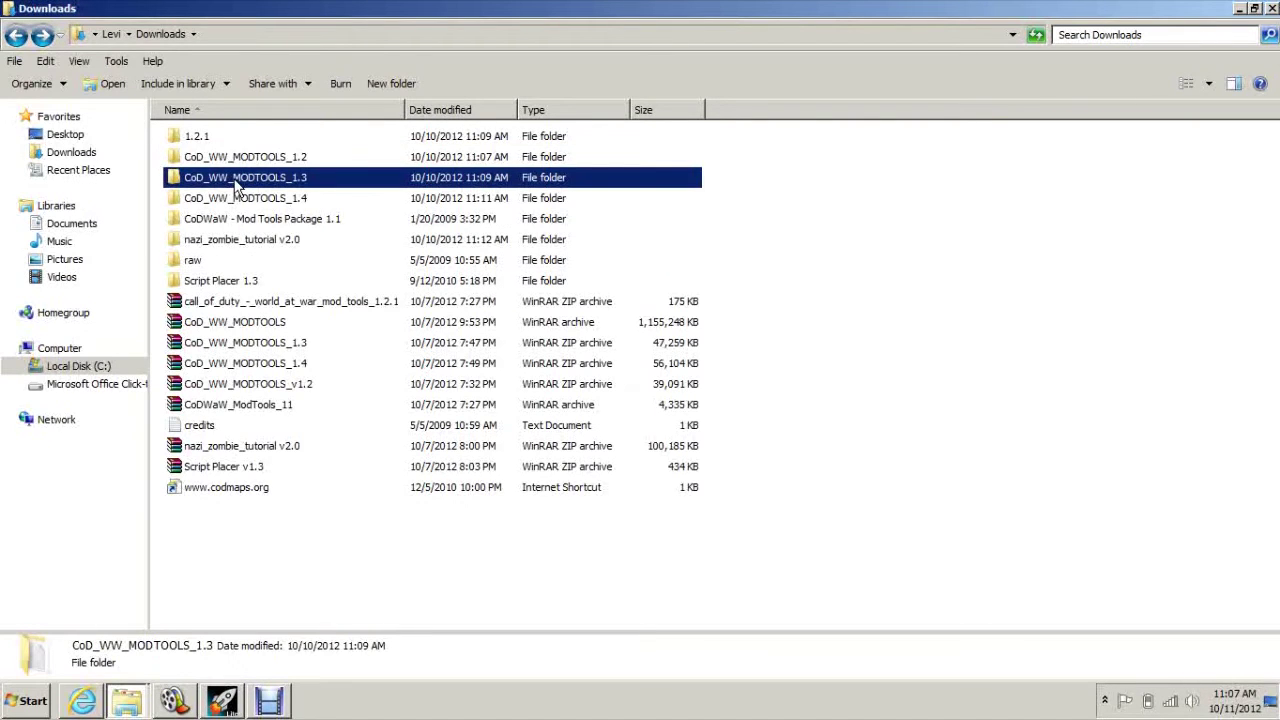
pyautogui.doubleClick(238, 182)
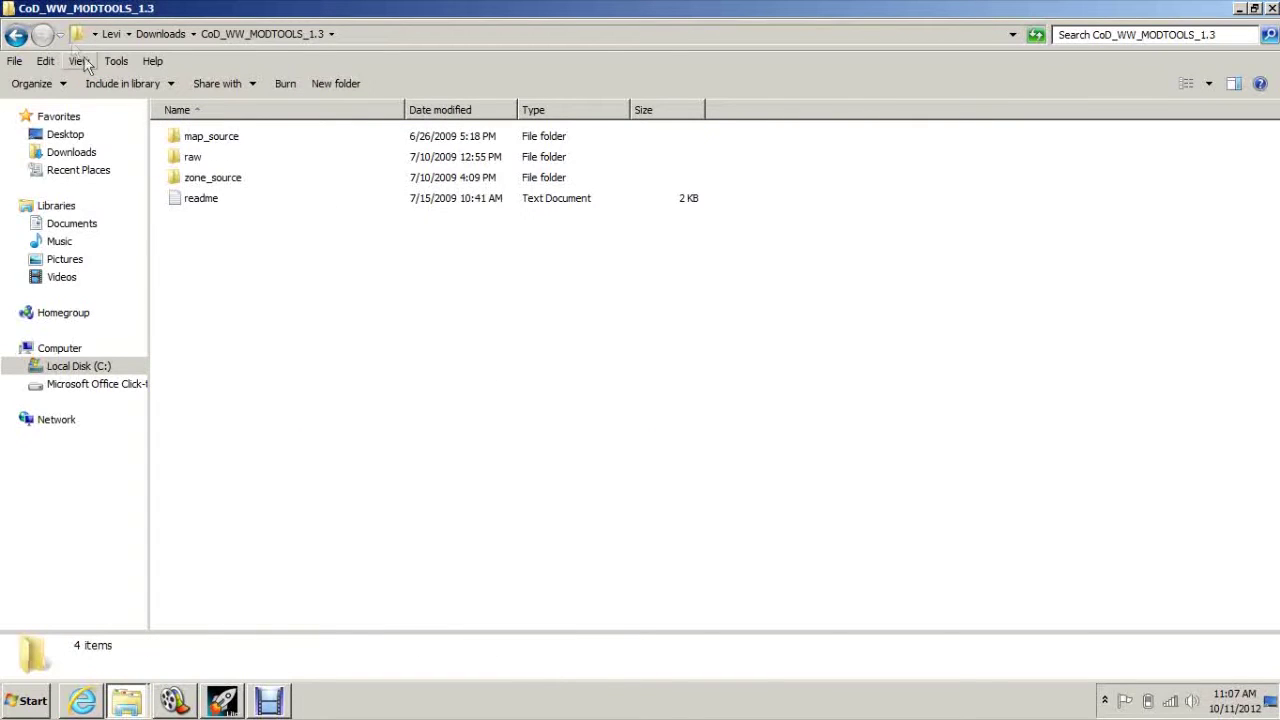
pyautogui.click(16, 35)
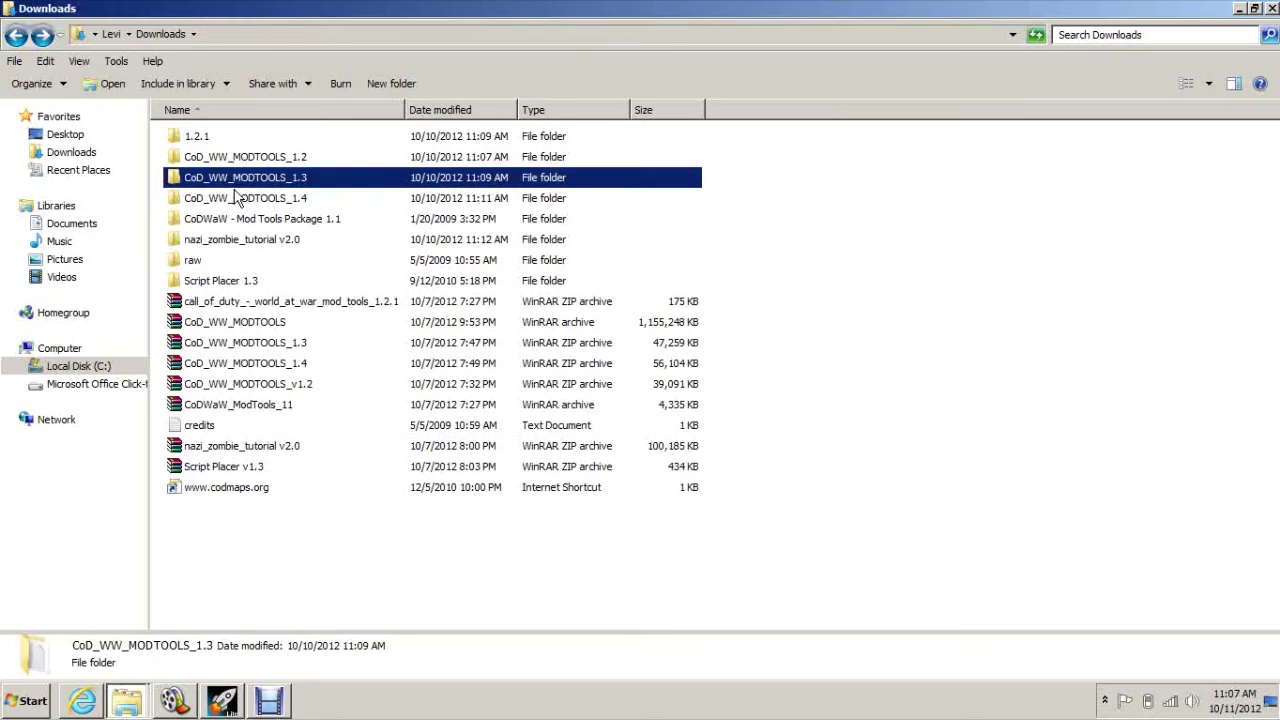
# Copy CoD_WW_MODTOOLS_1.3, check C:\Program Files (x86)\Activision\Call of Duty - World at War, then go back.
pyautogui.rightClick(266, 178)
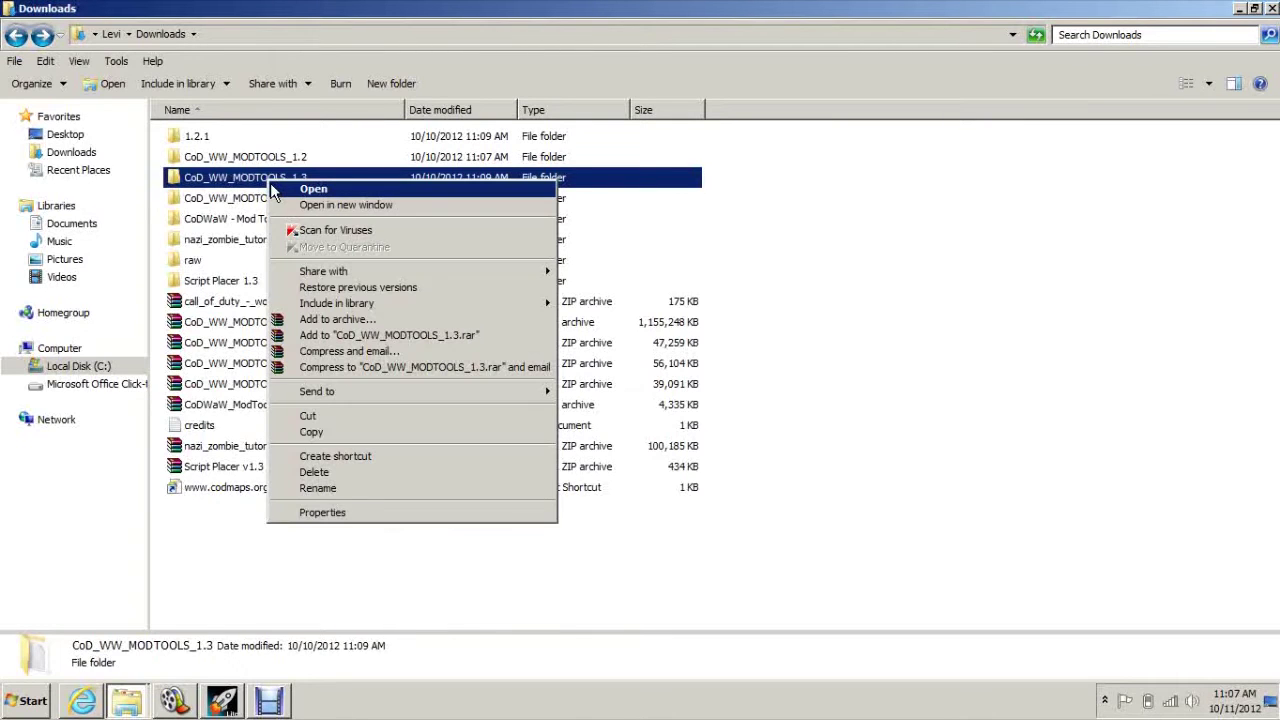
pyautogui.click(300, 436)
pyautogui.click(78, 366)
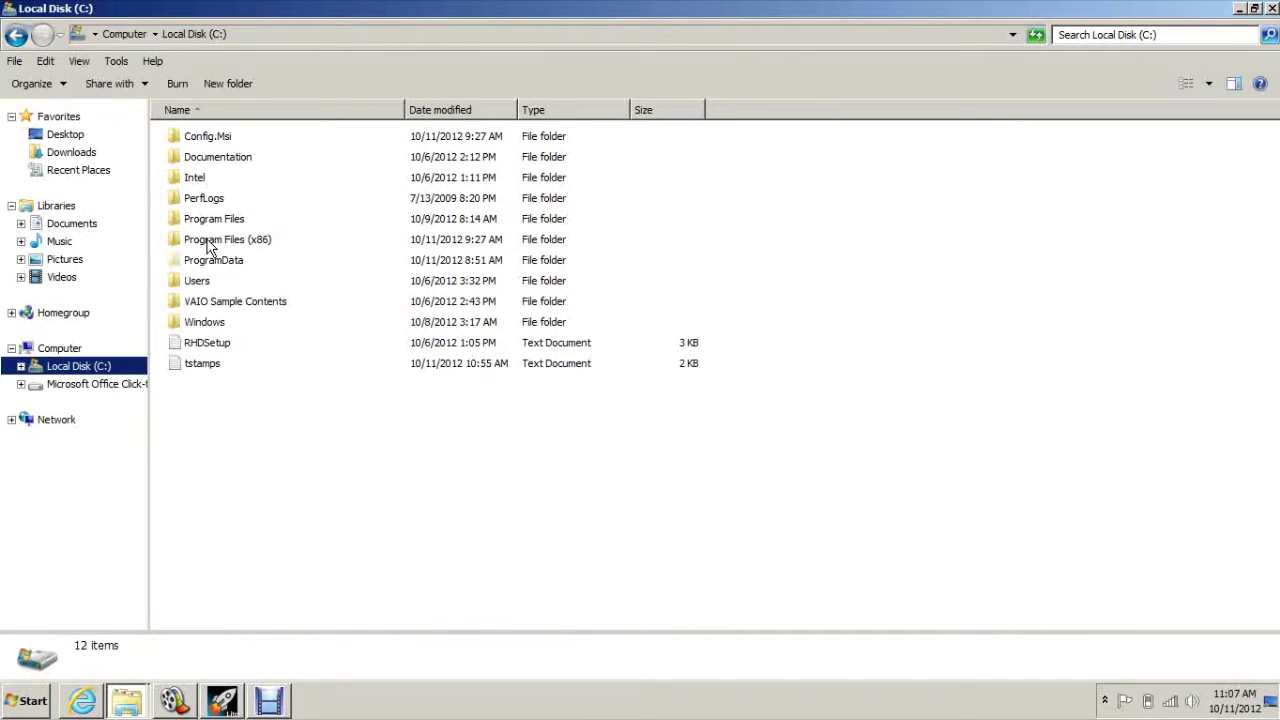
pyautogui.doubleClick(210, 244)
pyautogui.doubleClick(232, 138)
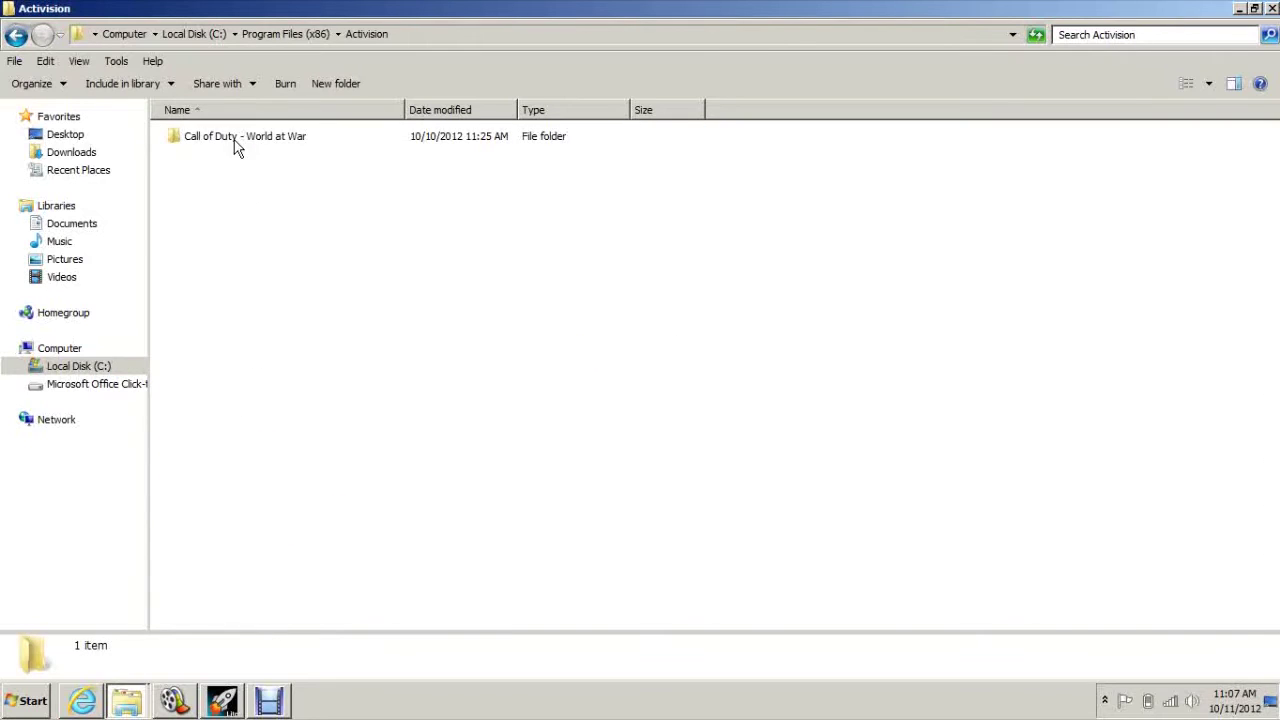
pyautogui.doubleClick(237, 145)
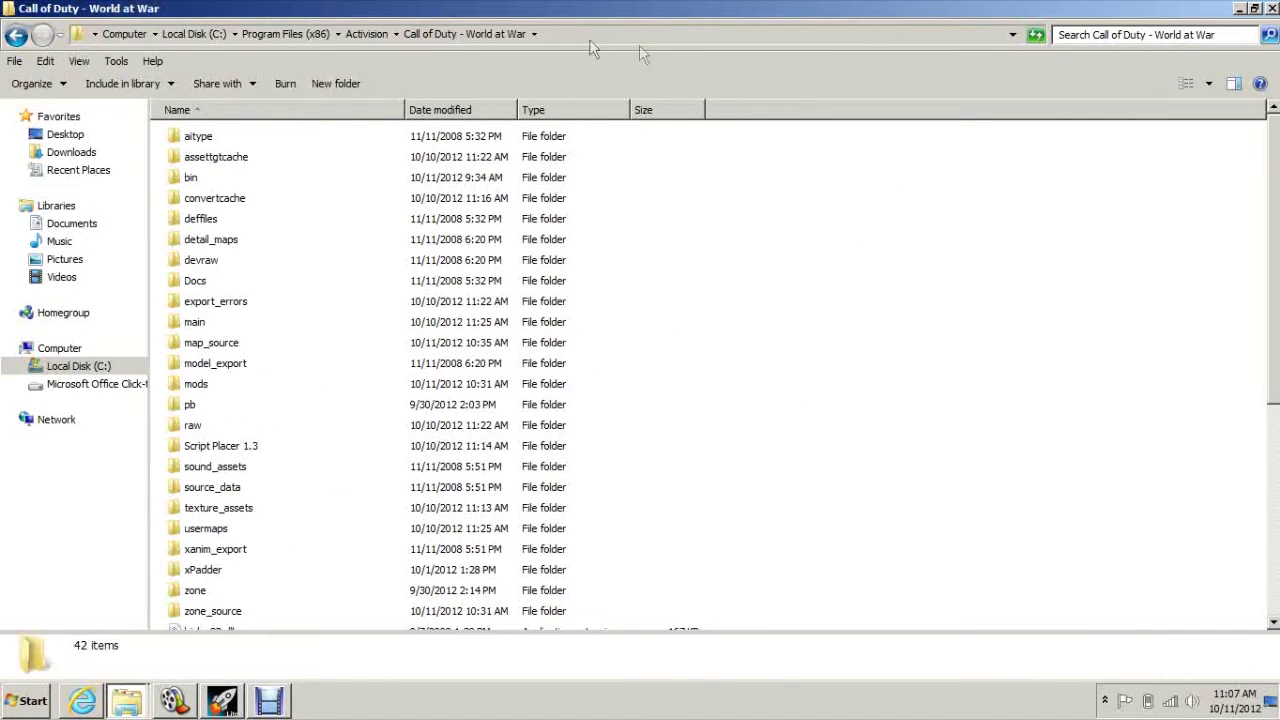
pyautogui.click(15, 37)
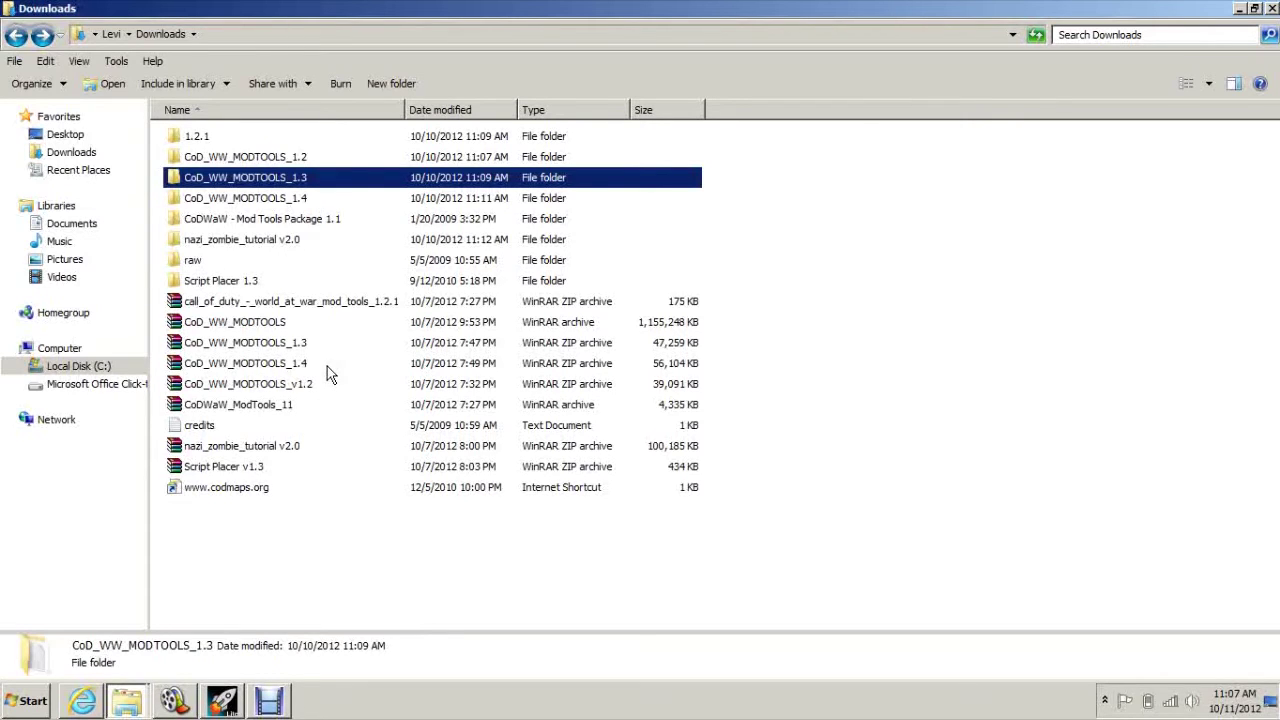
# Inspect the nazi_zombie_tutorial v2.0, CoD_WW_MODTOOLS_1.4 and Script Placer v1.3 archives, then return to the World at War folder.
pyautogui.click(250, 447)
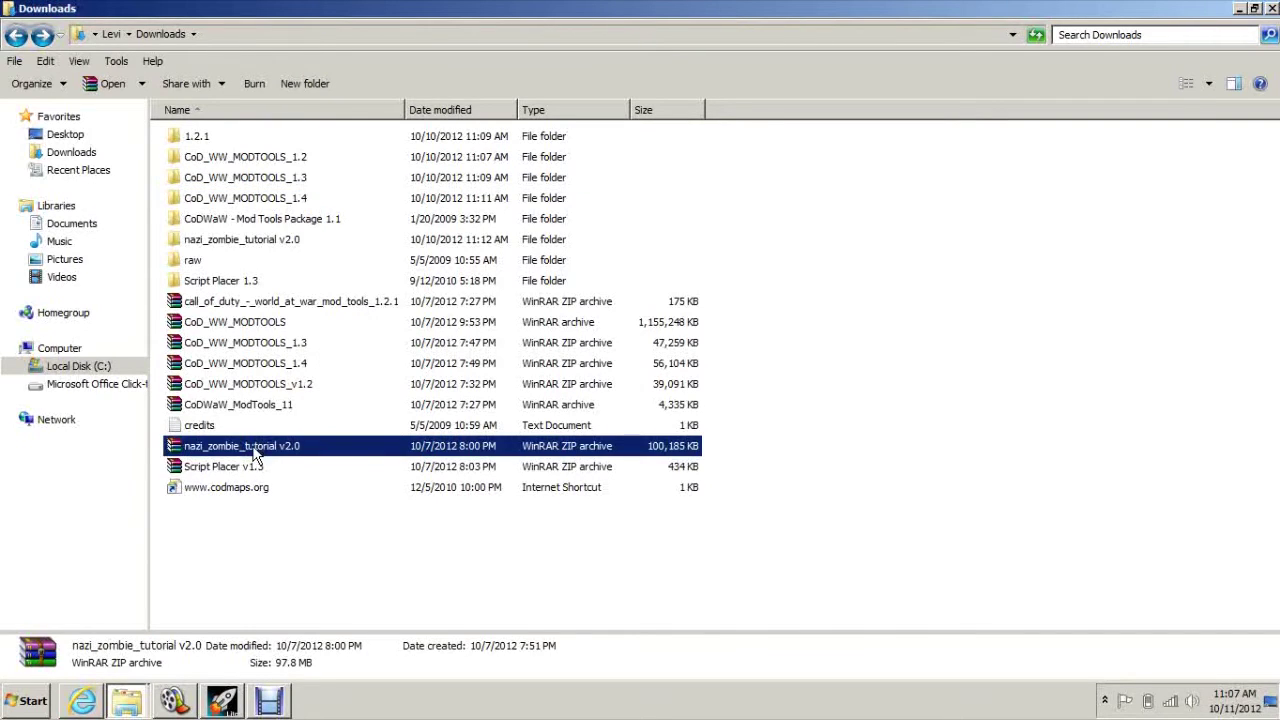
pyautogui.click(292, 370)
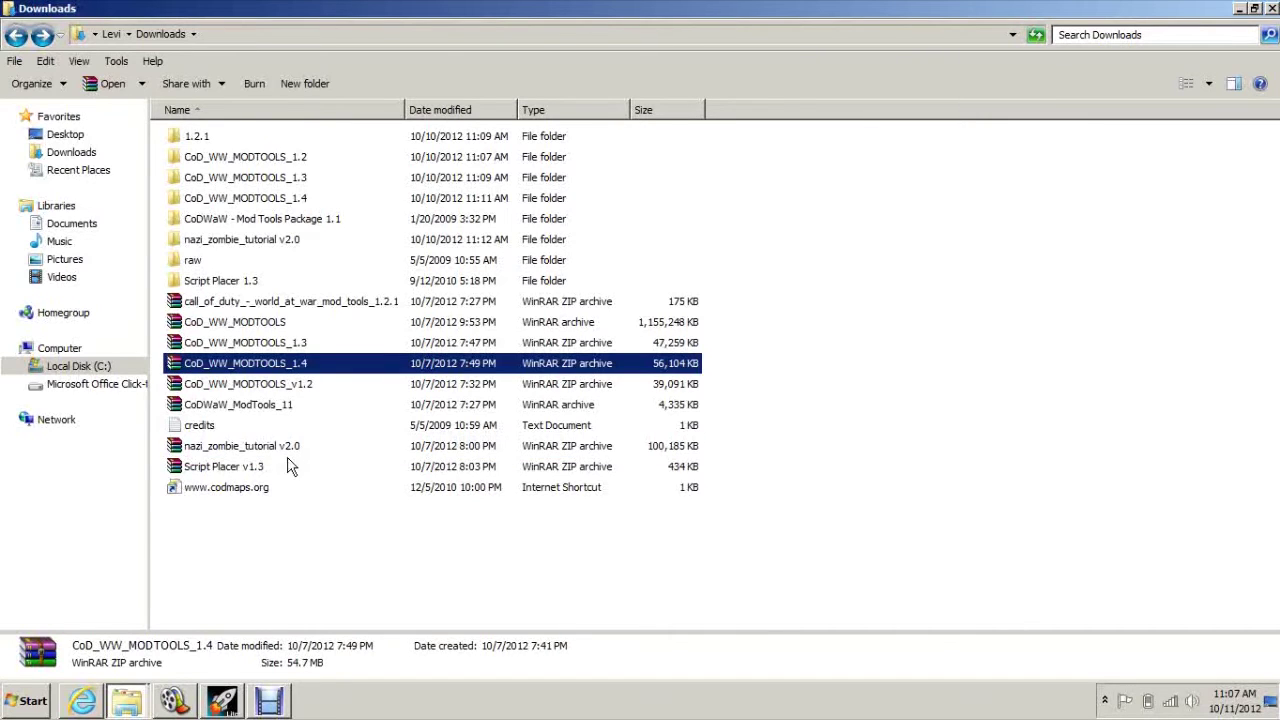
pyautogui.click(288, 454)
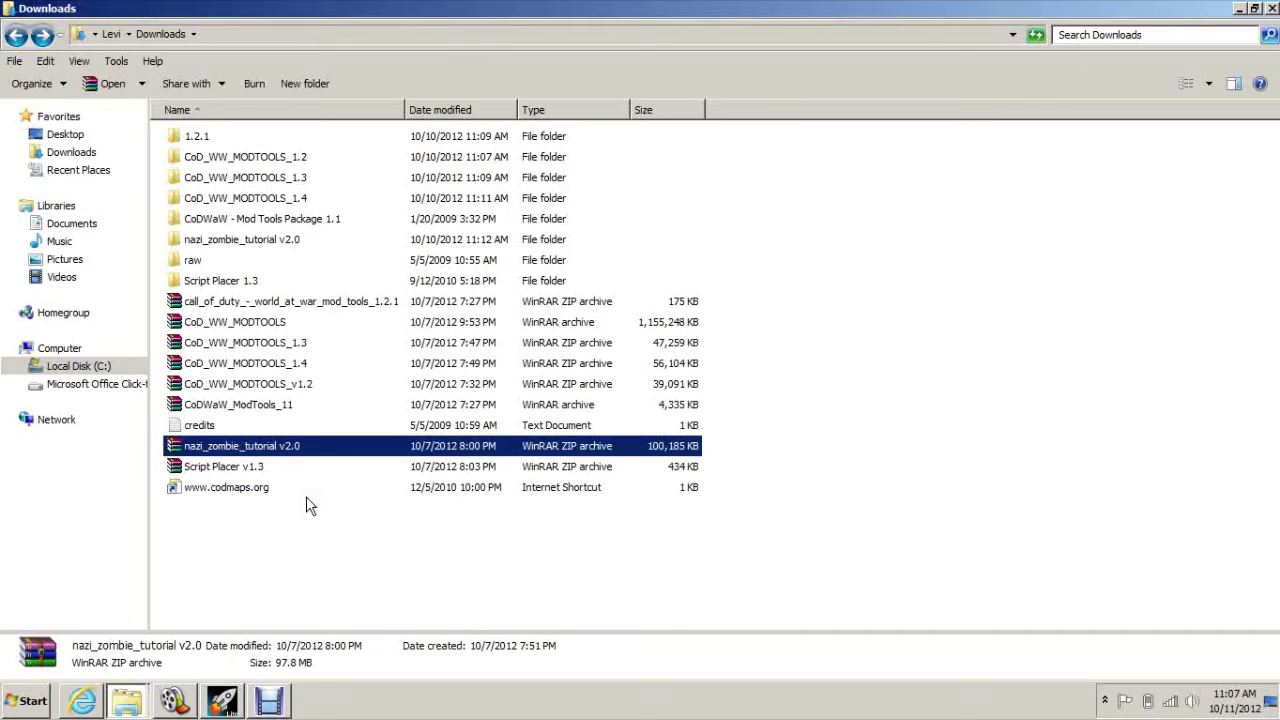
pyautogui.click(264, 475)
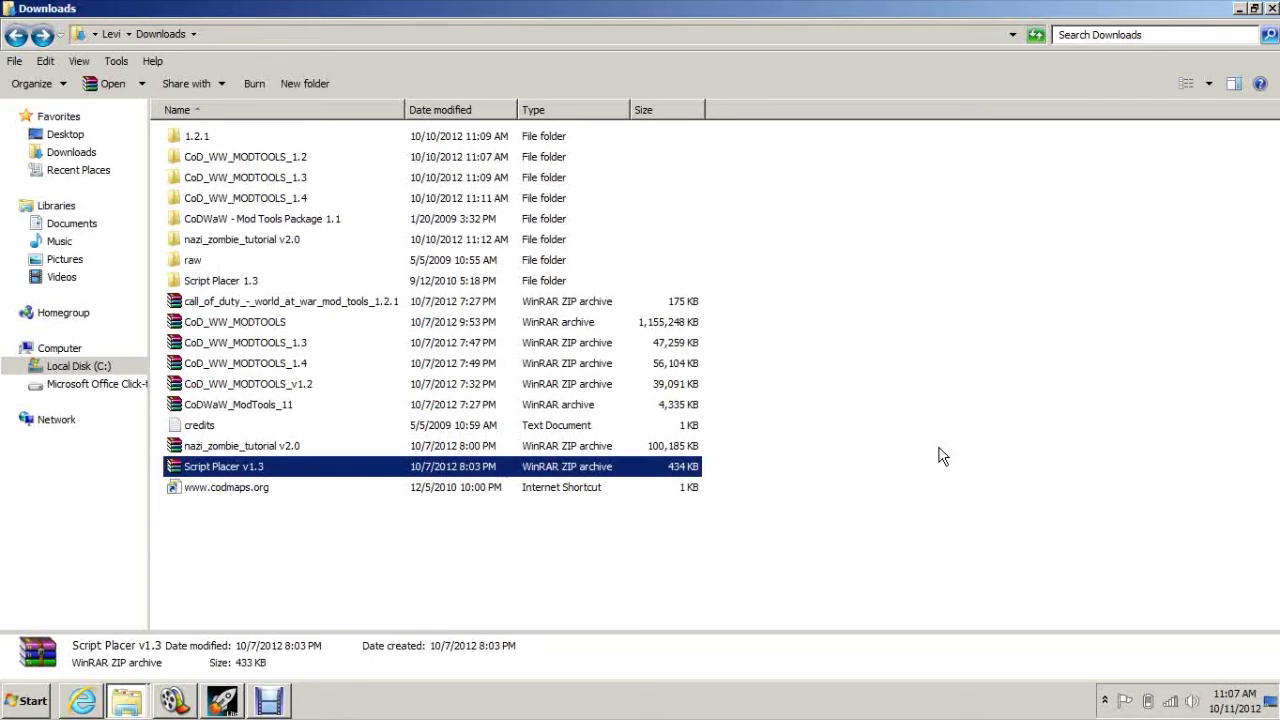
pyautogui.click(368, 548)
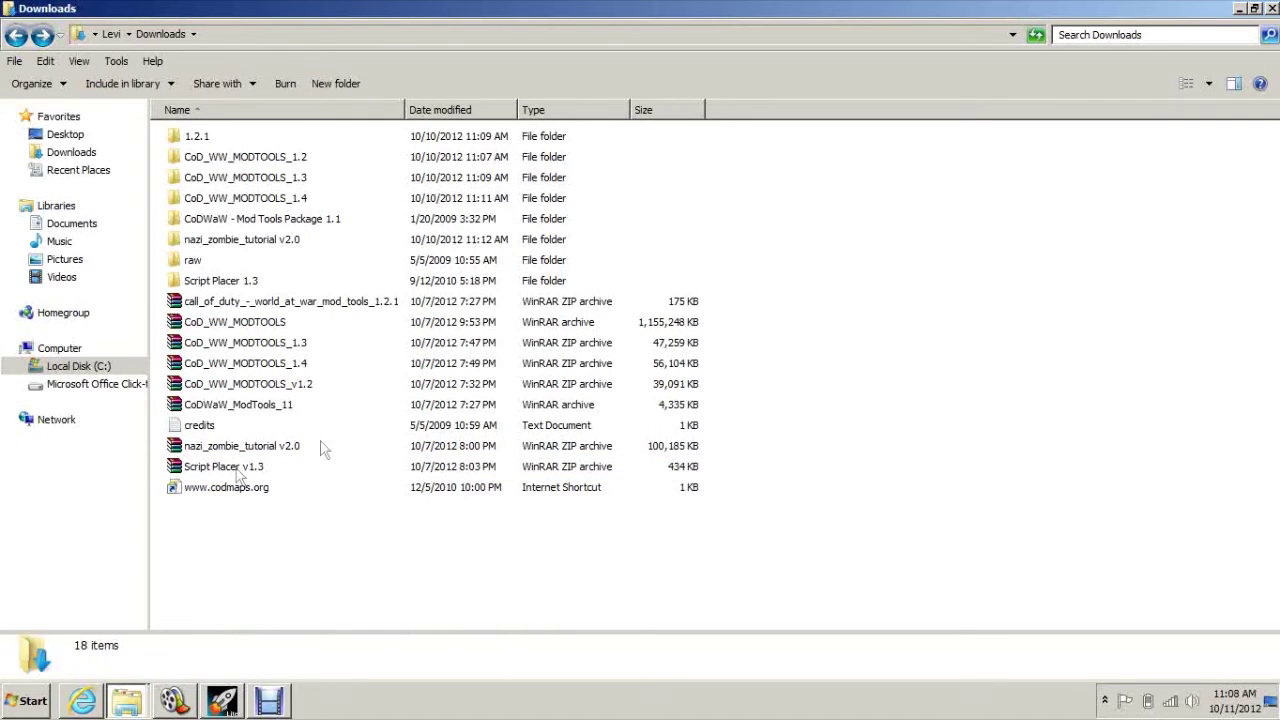
pyautogui.click(16, 38)
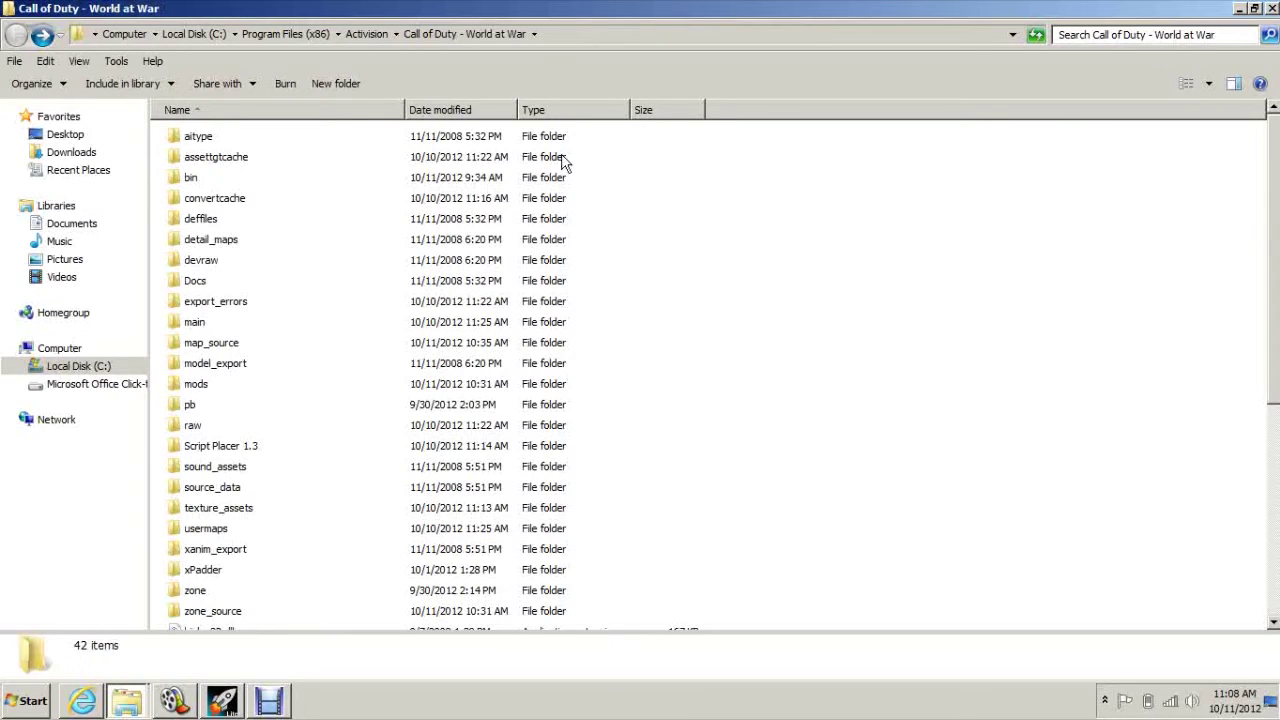
# Open the bin folder, browse its executables from 7za down, and select ShaderCompiler.
pyautogui.doubleClick(192, 177)
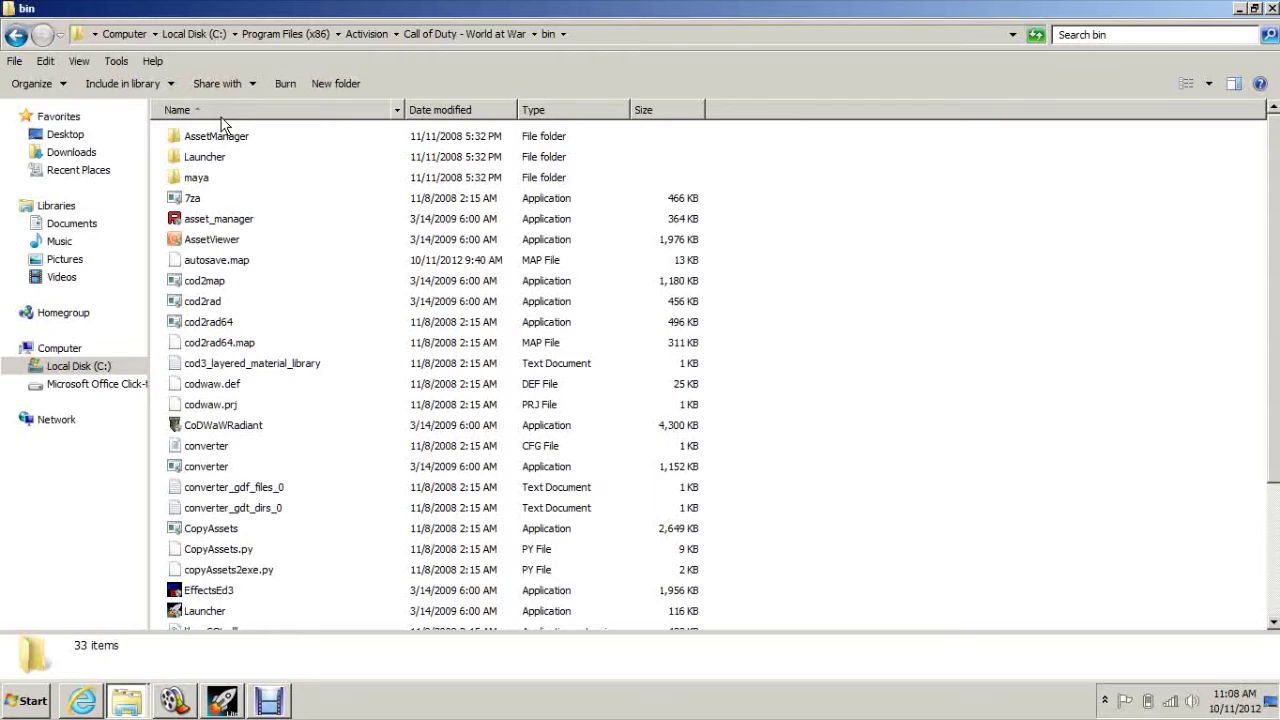
pyautogui.scroll(-3, 791, 343)
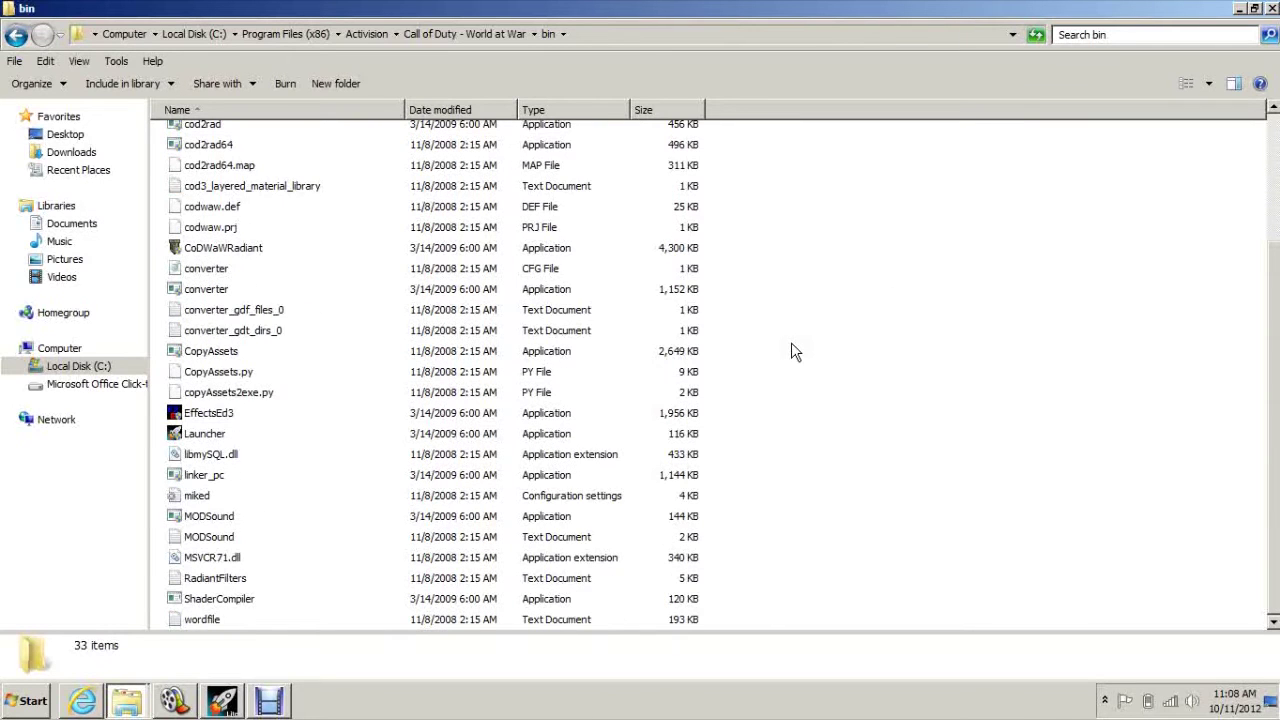
pyautogui.scroll(3, 791, 343)
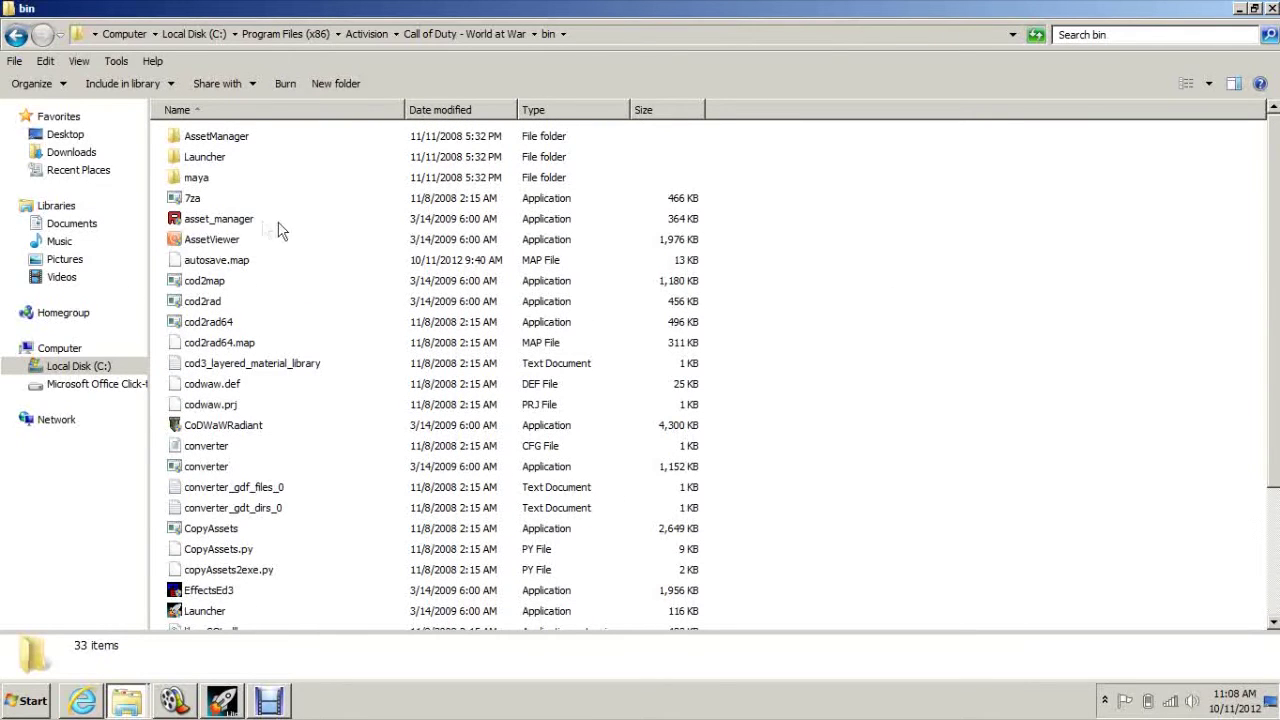
pyautogui.click(548, 199)
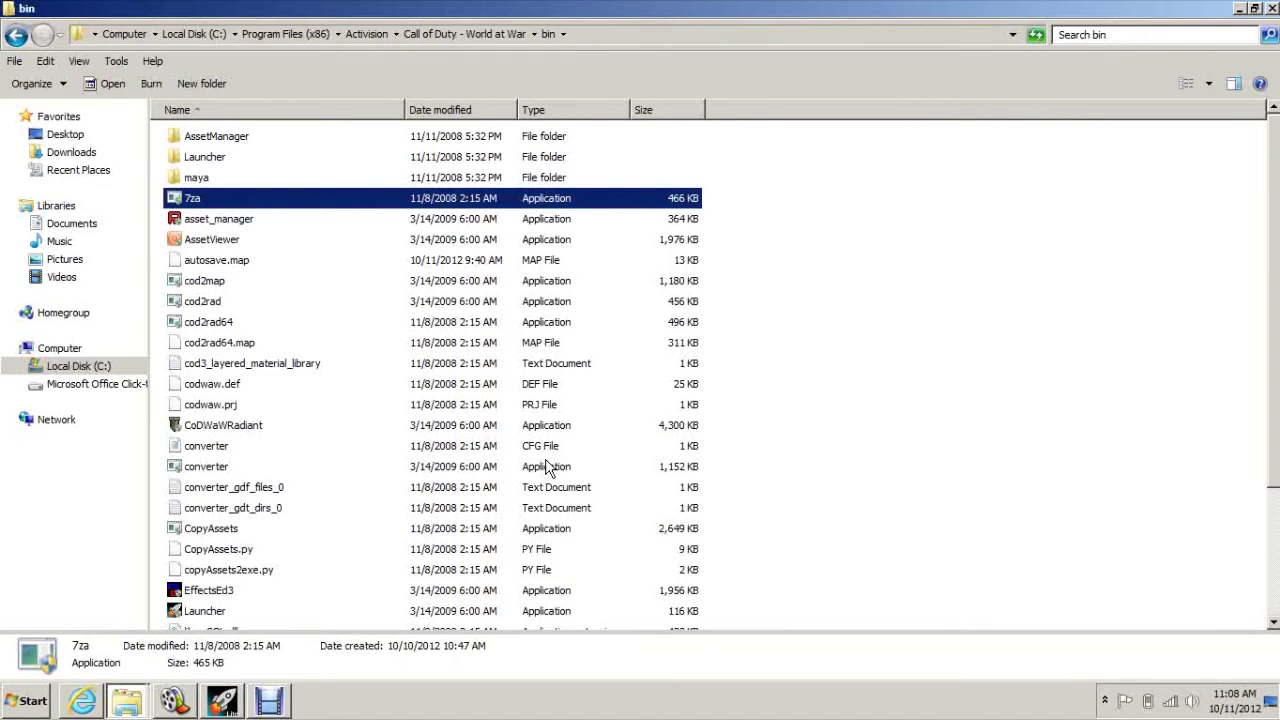
pyautogui.scroll(-3, 548, 467)
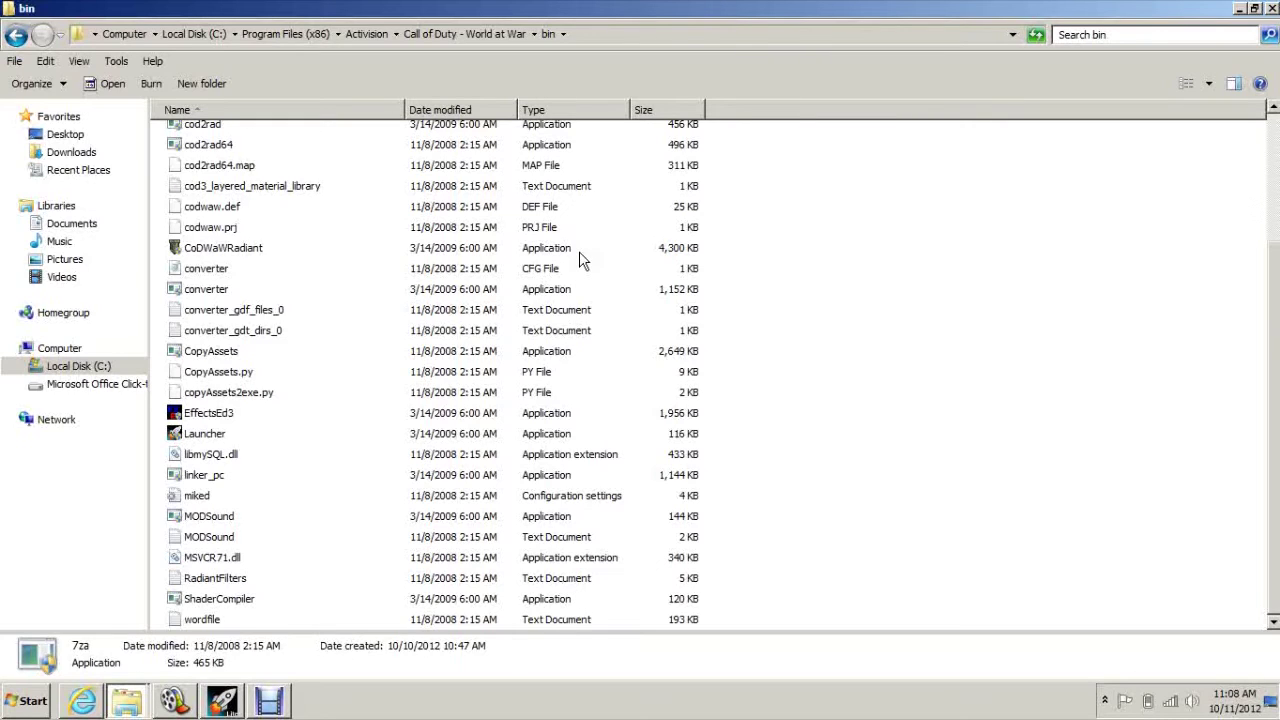
pyautogui.click(550, 598)
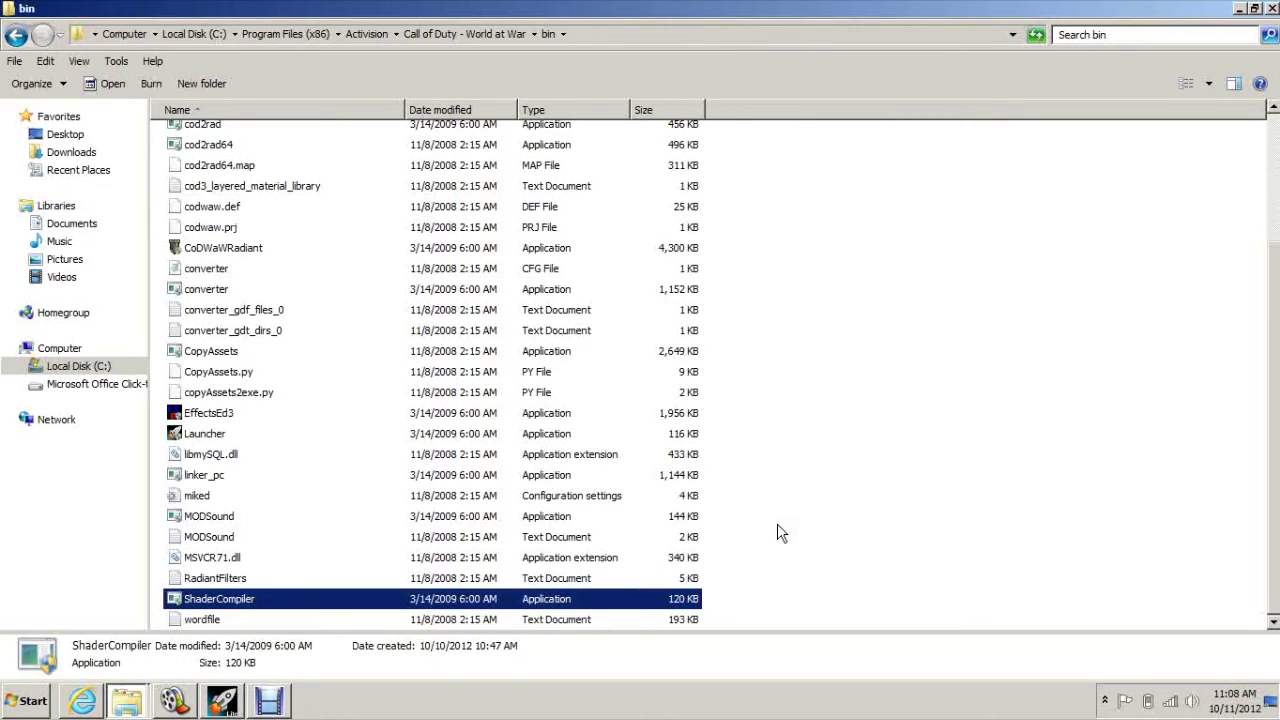
# Confirm ShaderCompiler's Compatibility tab has Run as administrator on and XP compatibility mode off.
pyautogui.hotkey('alt', 'Return')
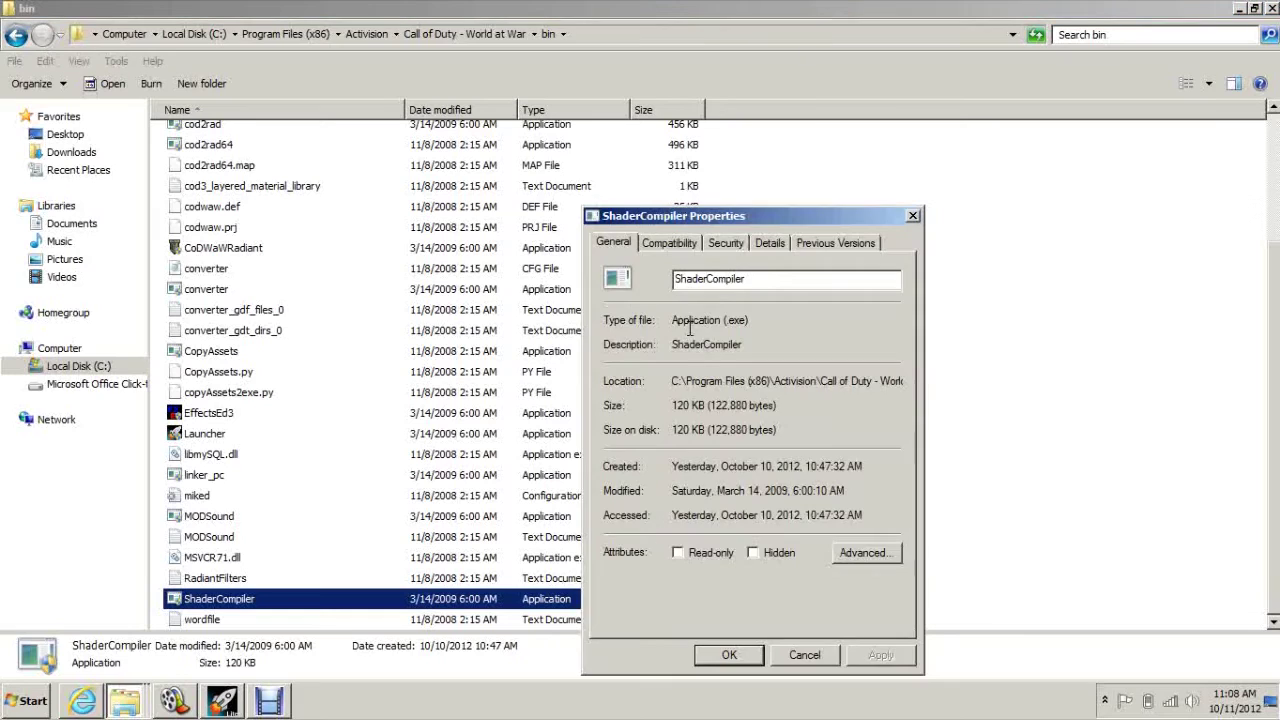
pyautogui.hotkey('ctrl', 'Tab')
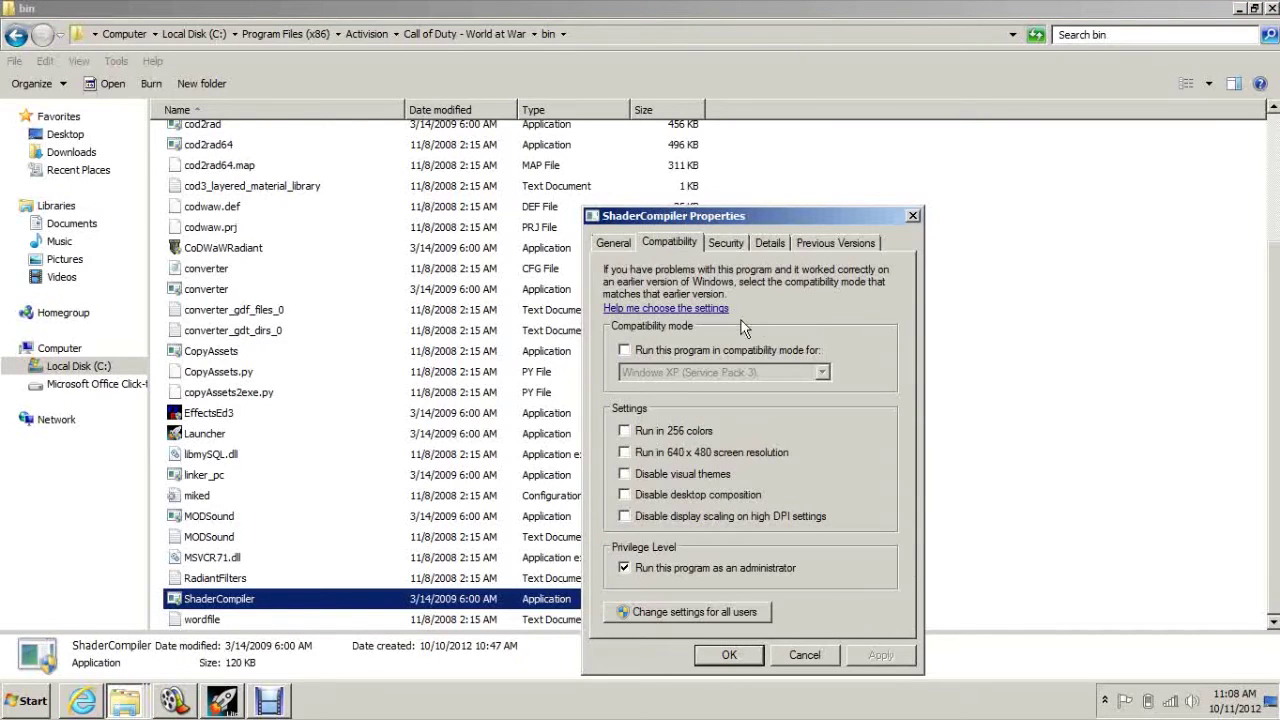
pyautogui.click(626, 352)
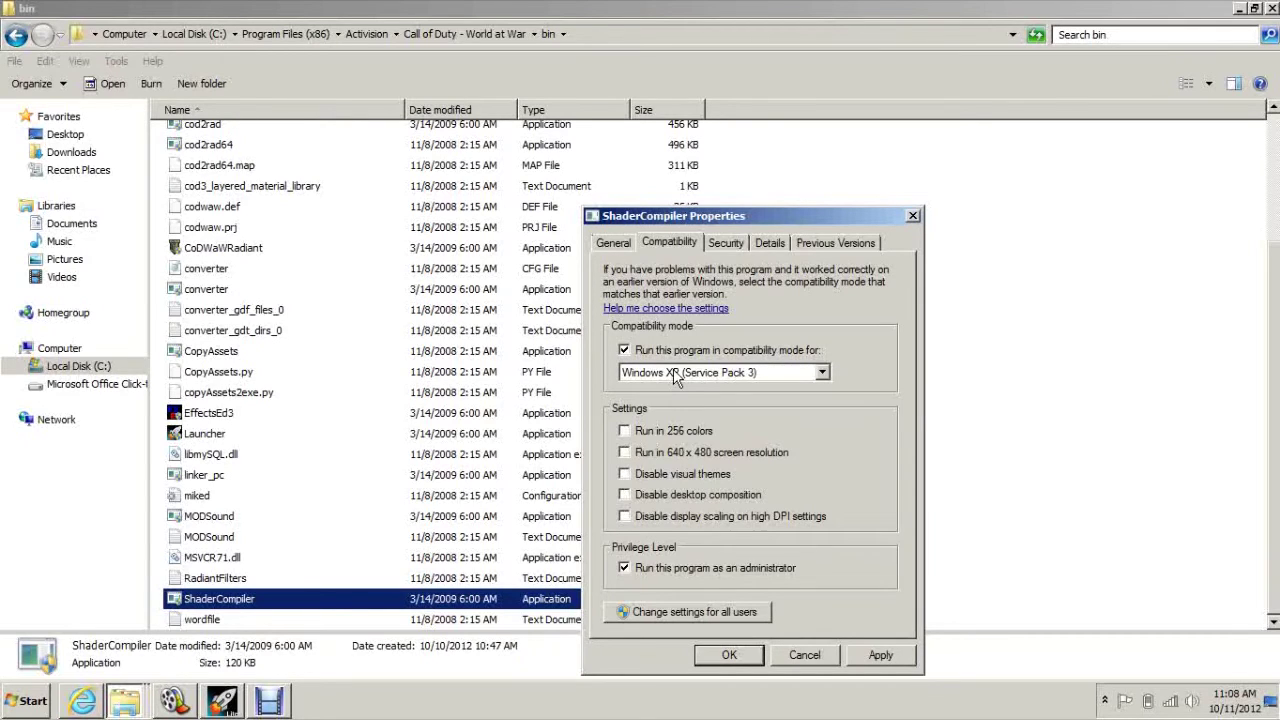
pyautogui.click(624, 352)
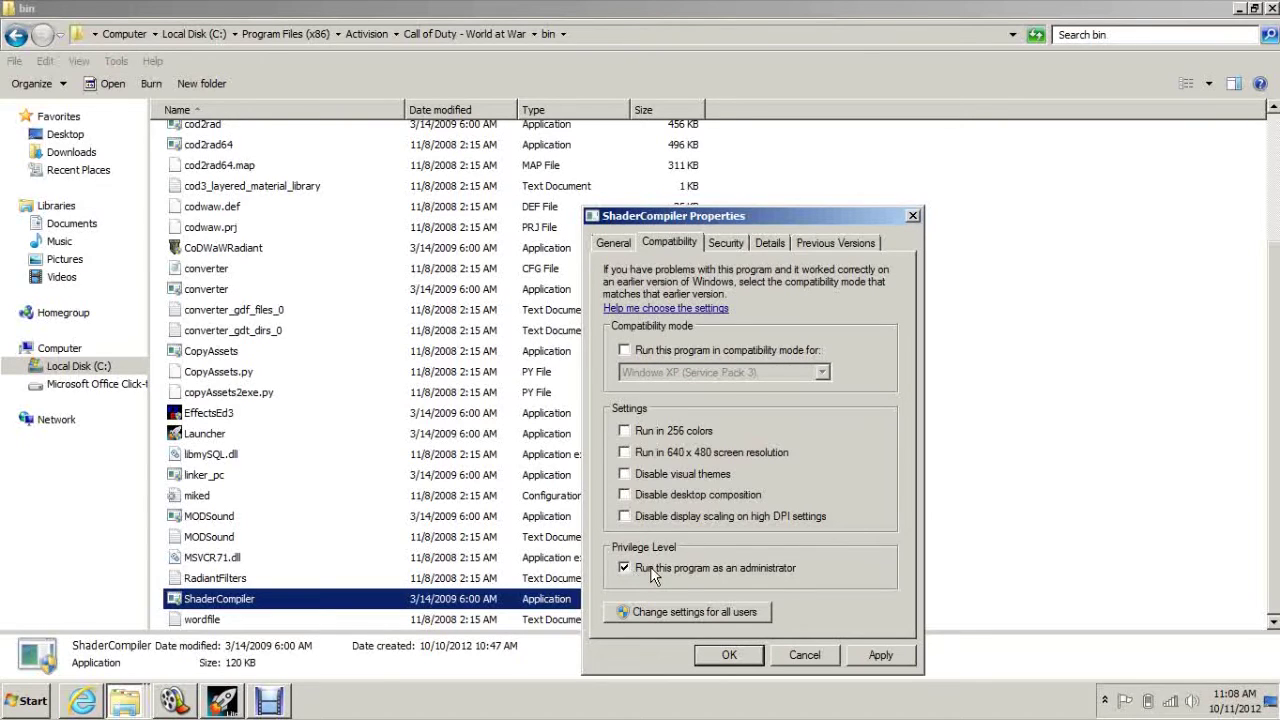
pyautogui.press('Return')
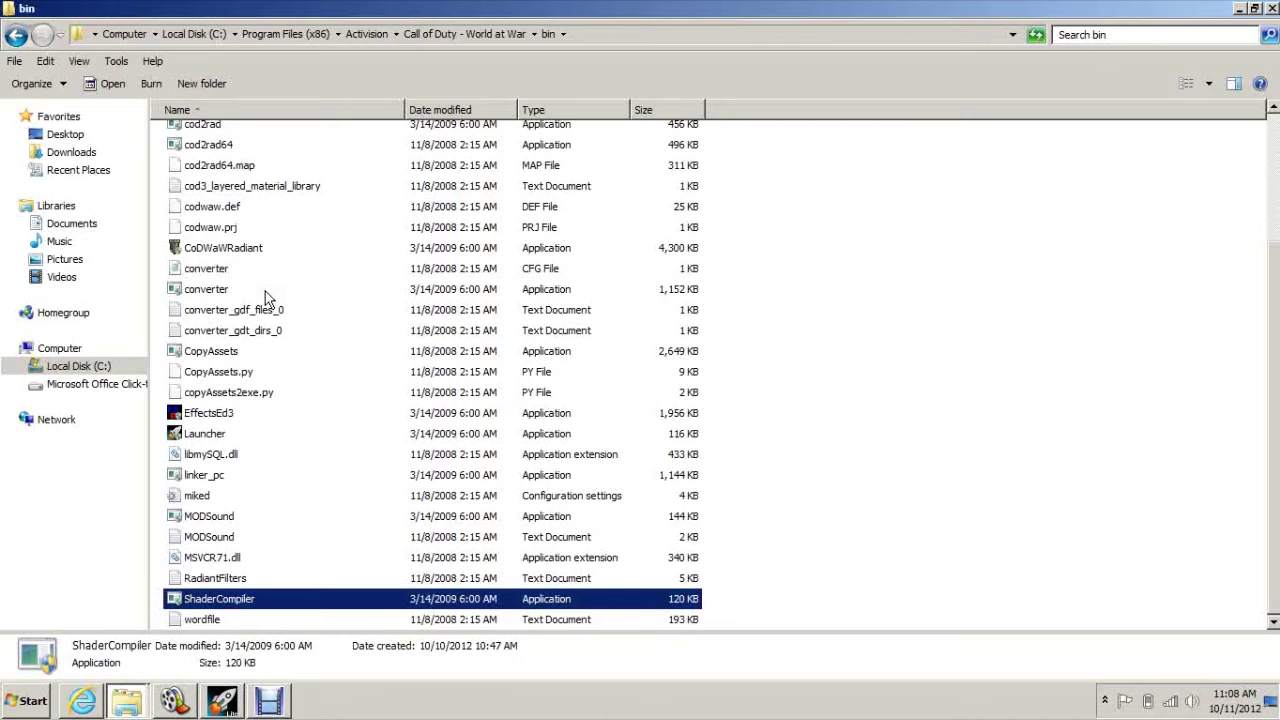
# Step back to the install folder and forward again into bin, scrolled to the top.
pyautogui.click(15, 36)
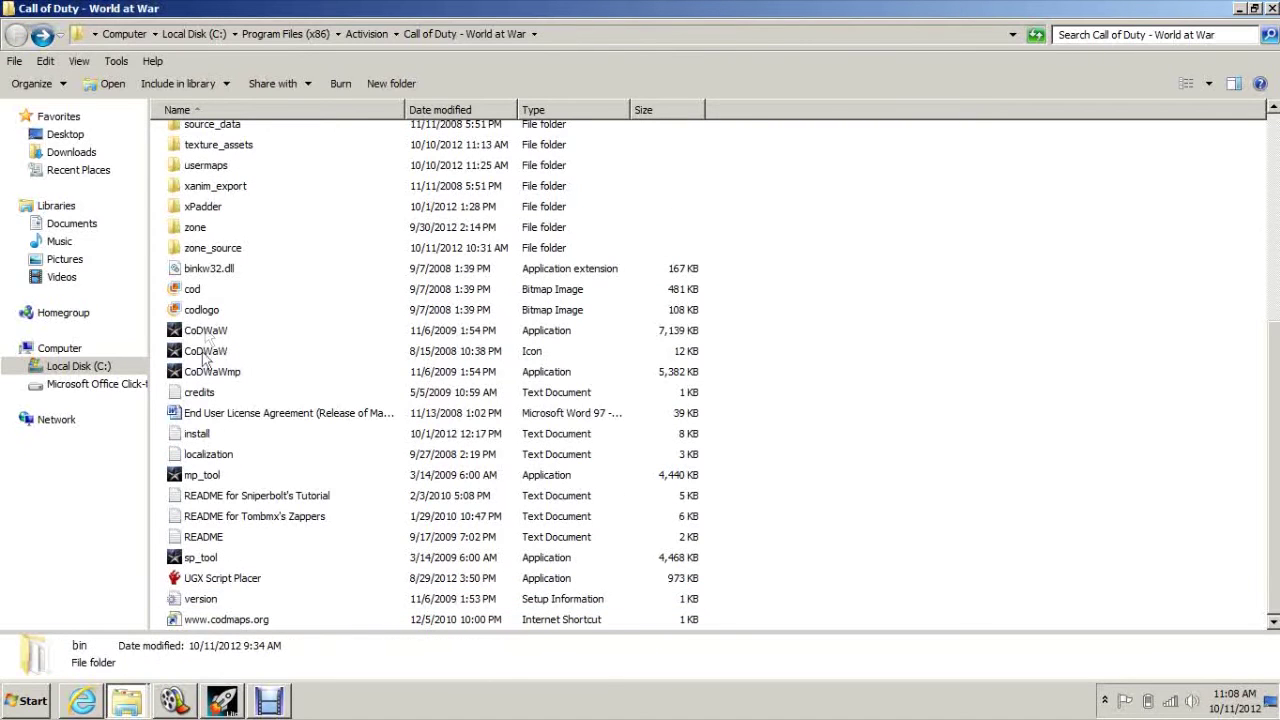
pyautogui.hotkey('alt', 'Right')
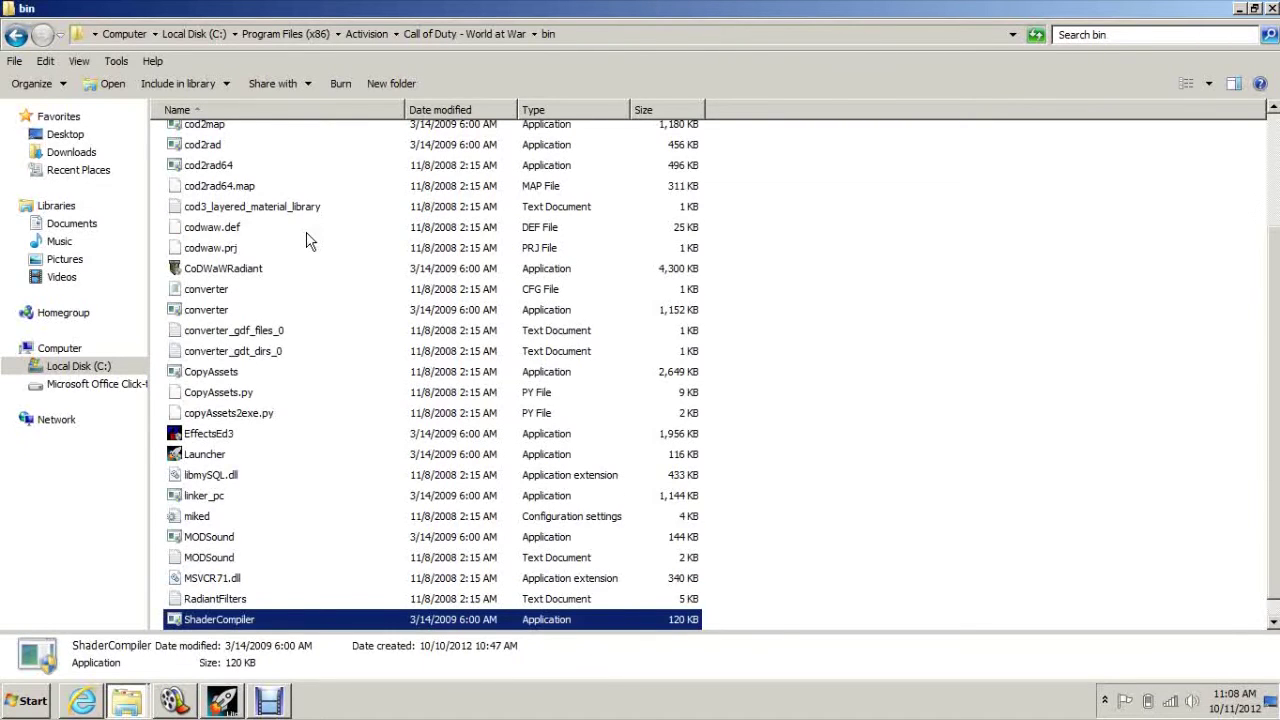
pyautogui.scroll(3, 305, 248)
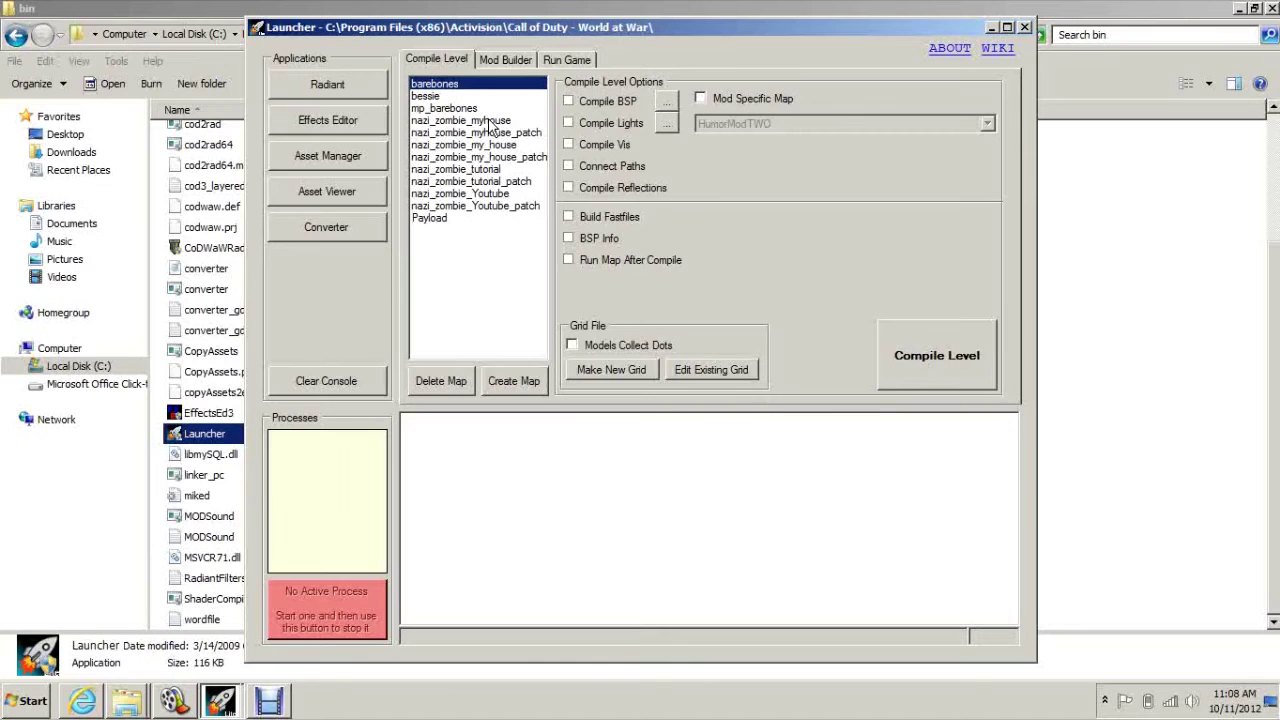
# Look through the Launcher's Mod Builder (HumorModTWO kept), Run Game and Compile Level tabs.
pyautogui.click(505, 59)
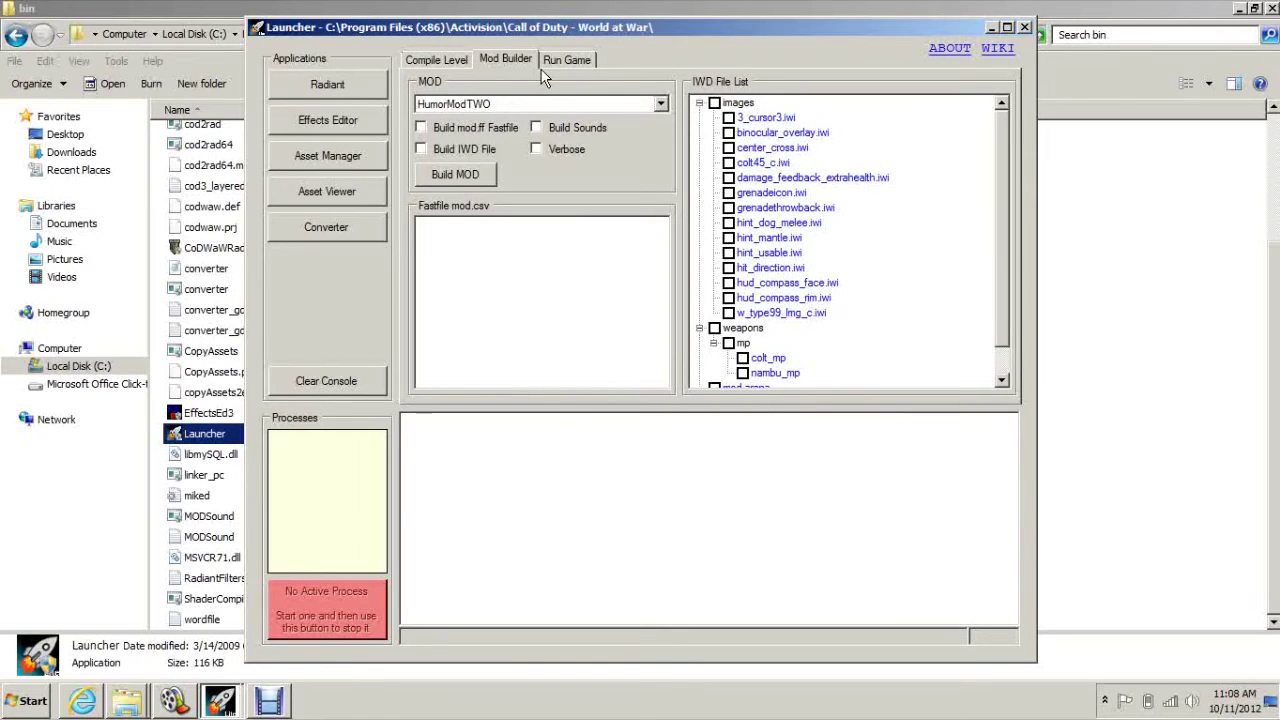
pyautogui.click(660, 105)
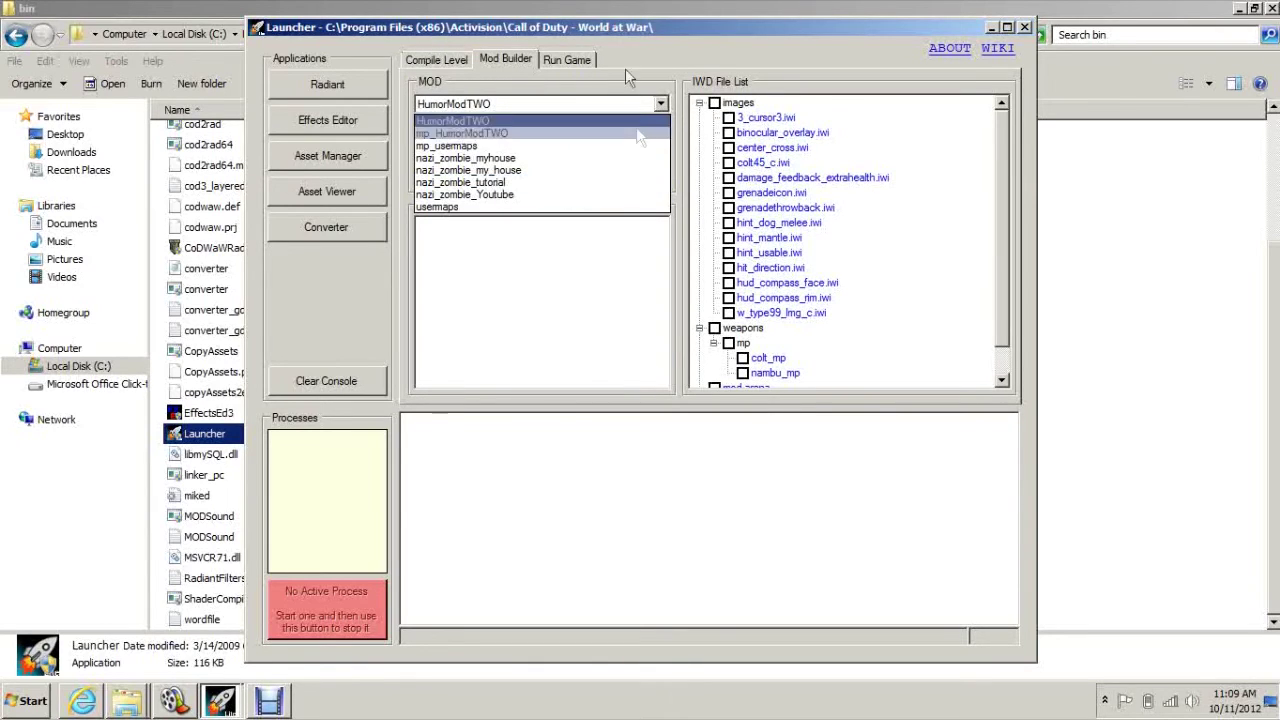
pyautogui.click(665, 105)
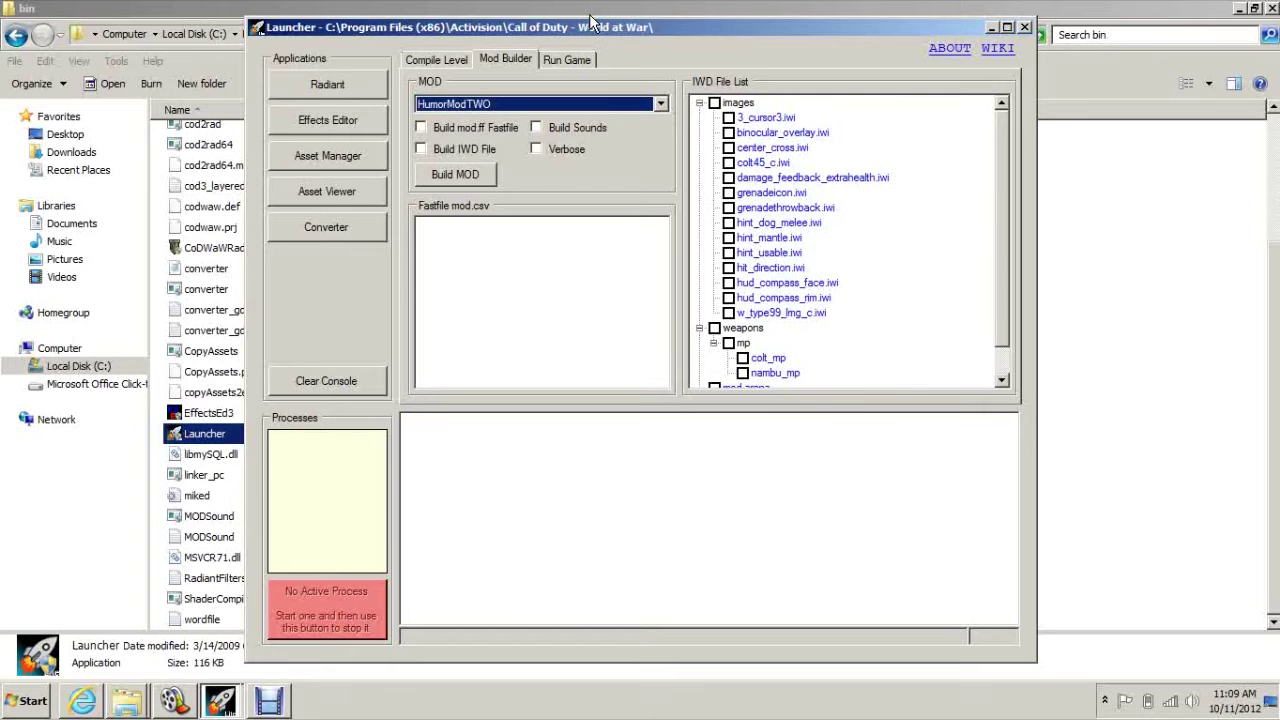
pyautogui.click(566, 59)
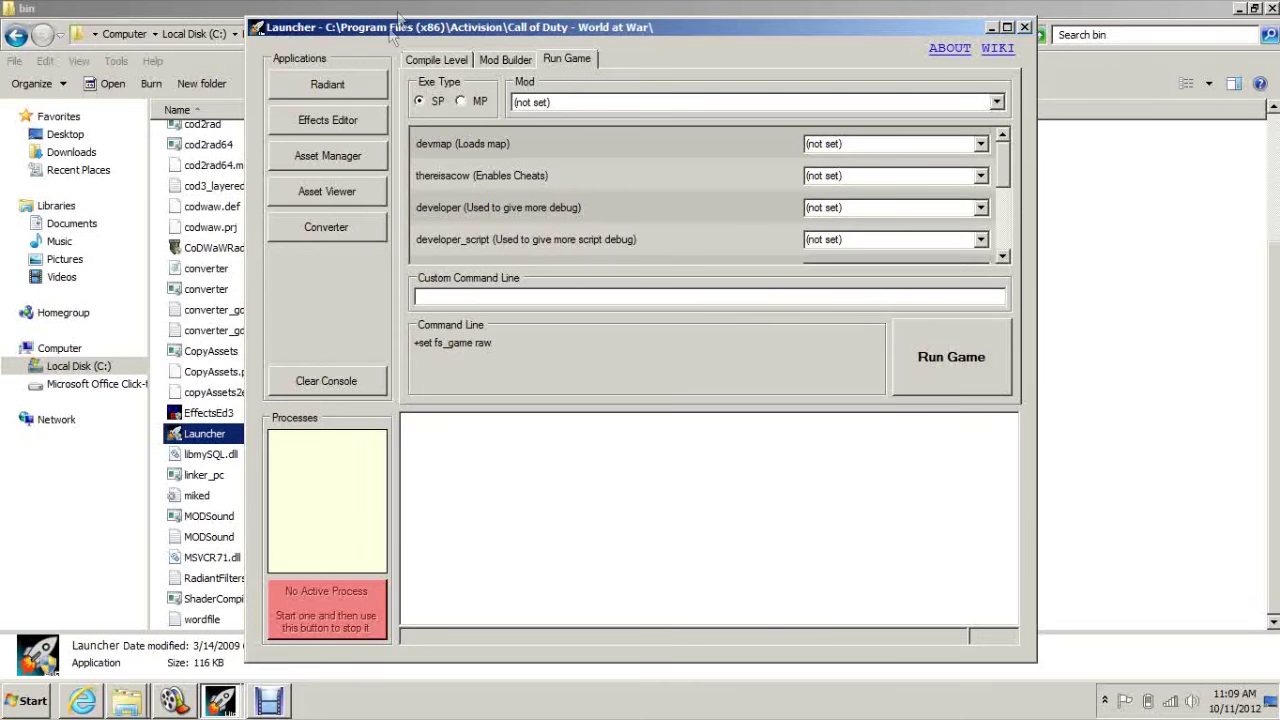
pyautogui.click(436, 59)
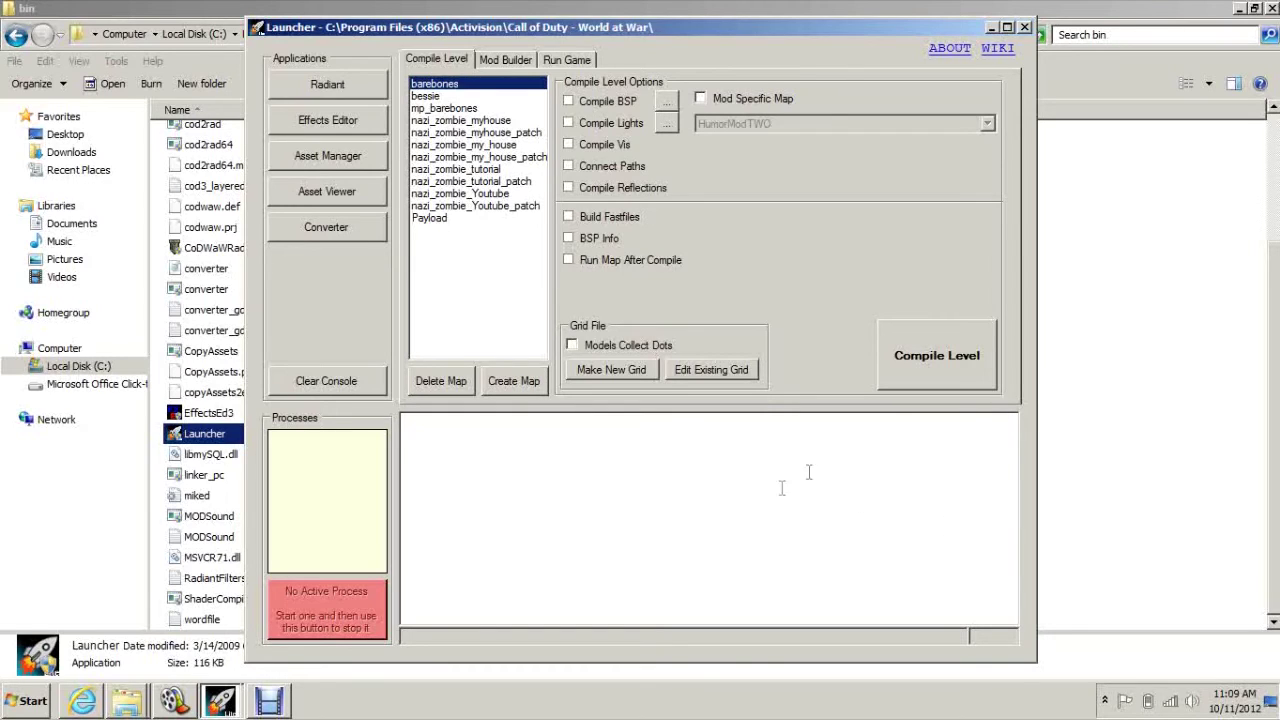
# Close the Launcher, clear the selection at the top of bin, and go back to the World at War folder.
pyautogui.click(1024, 28)
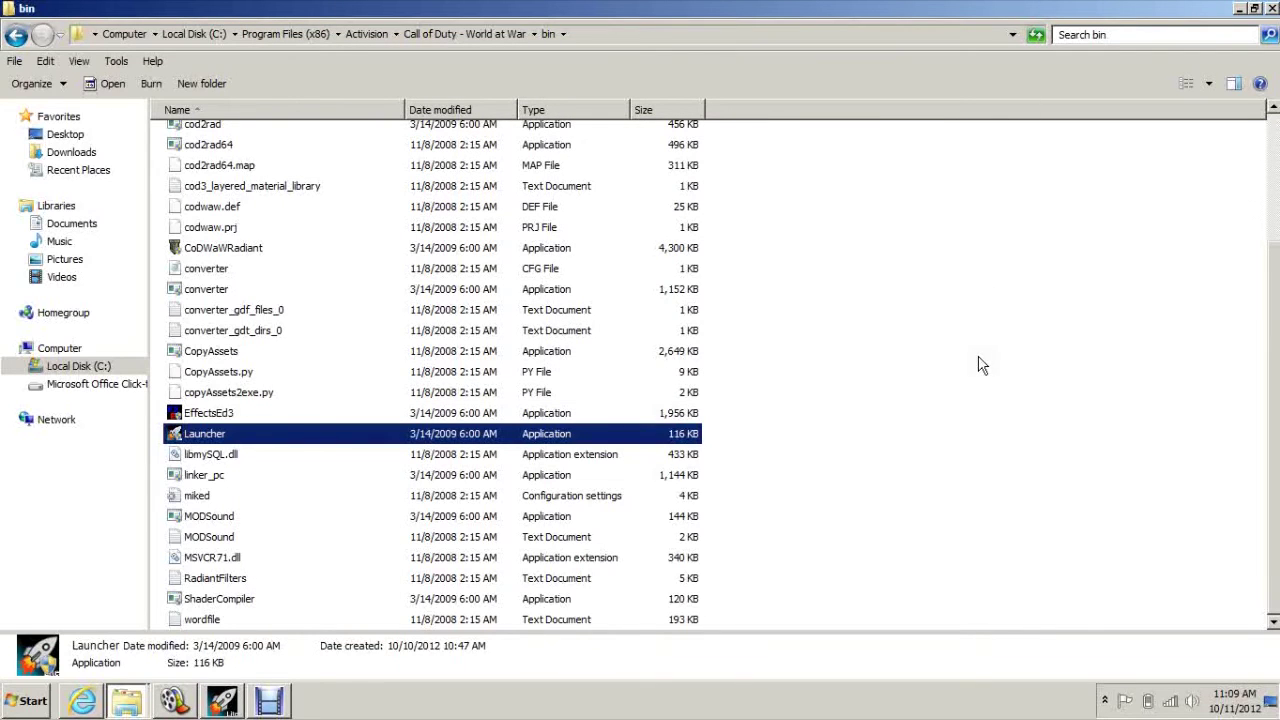
pyautogui.scroll(3, 932, 485)
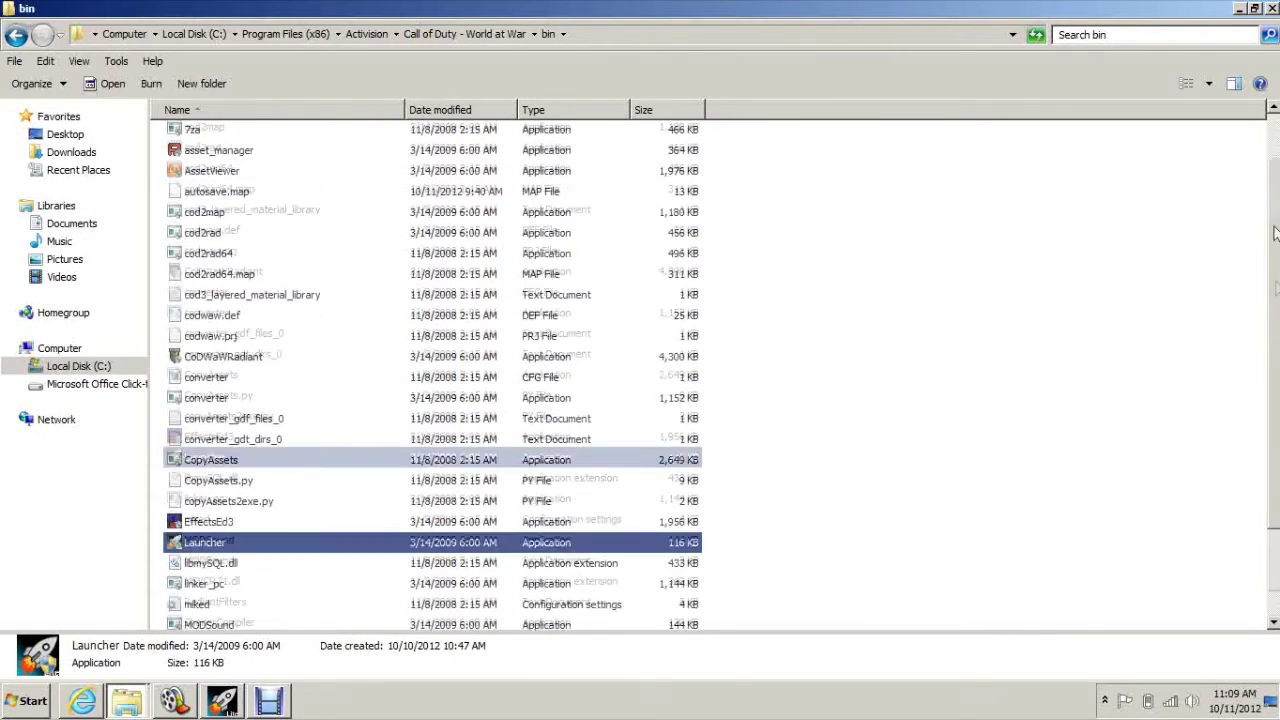
pyautogui.scroll(1, 1170, 285)
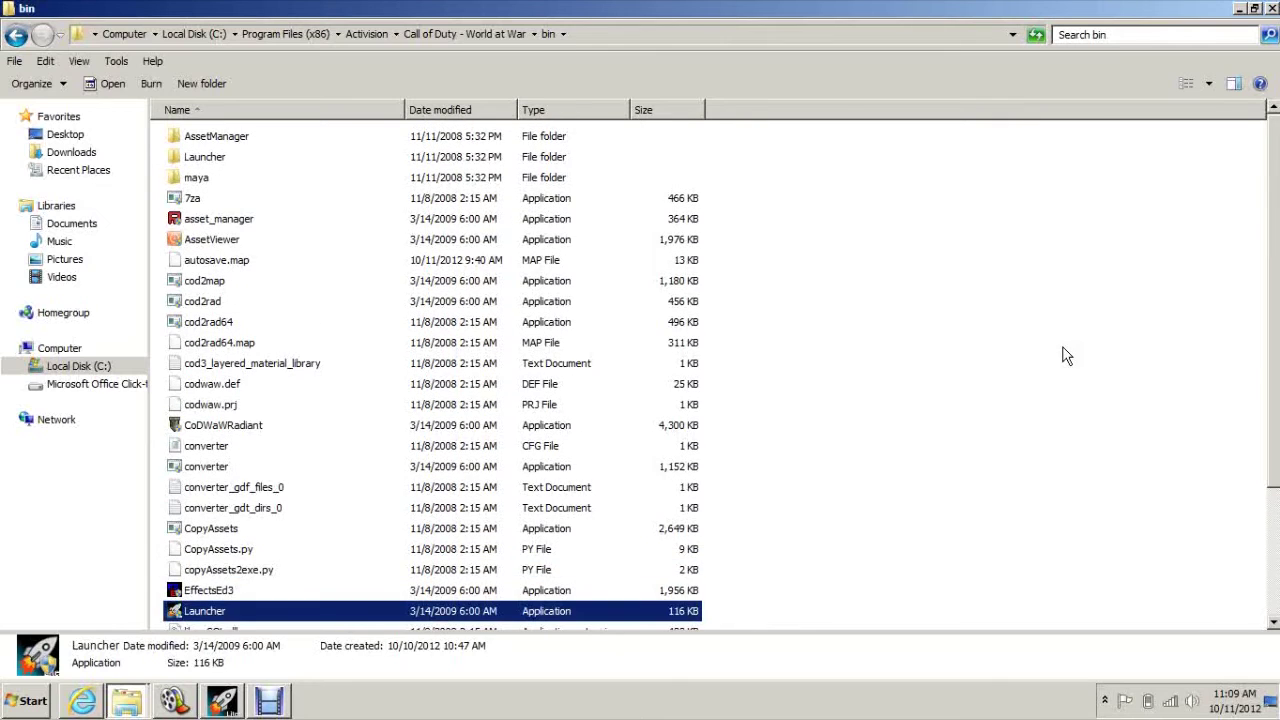
pyautogui.click(1067, 356)
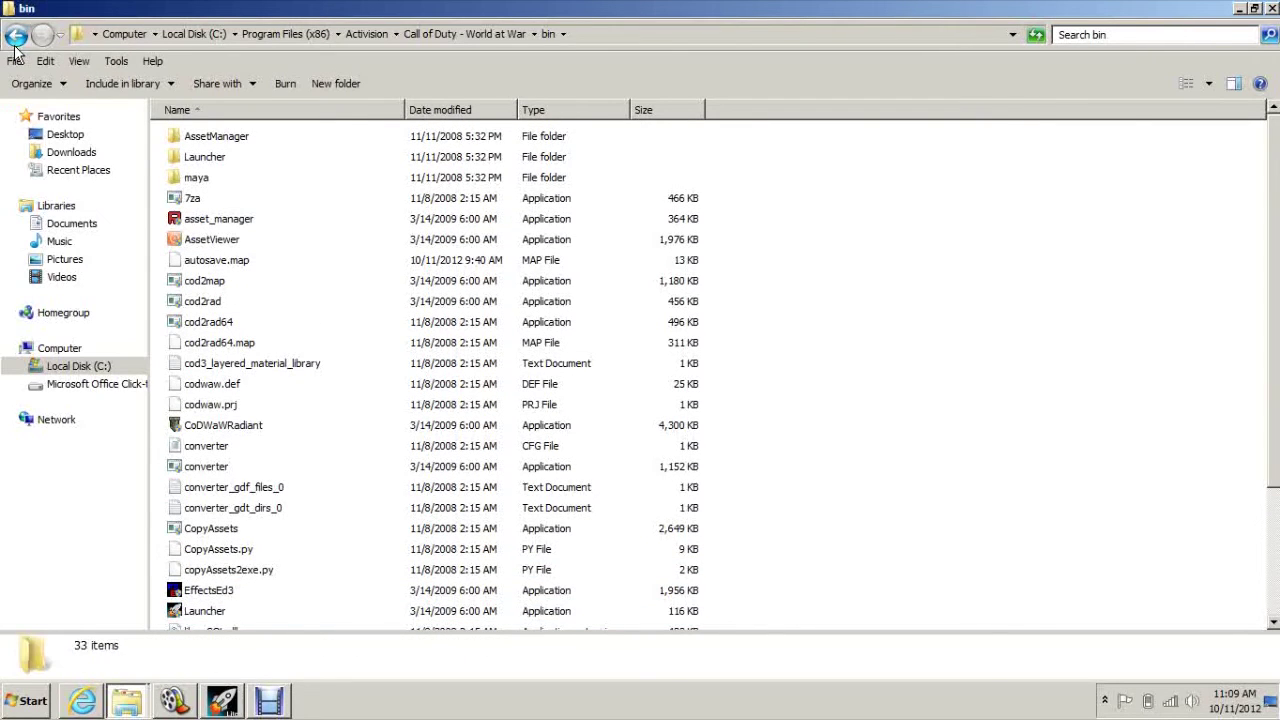
pyautogui.click(15, 40)
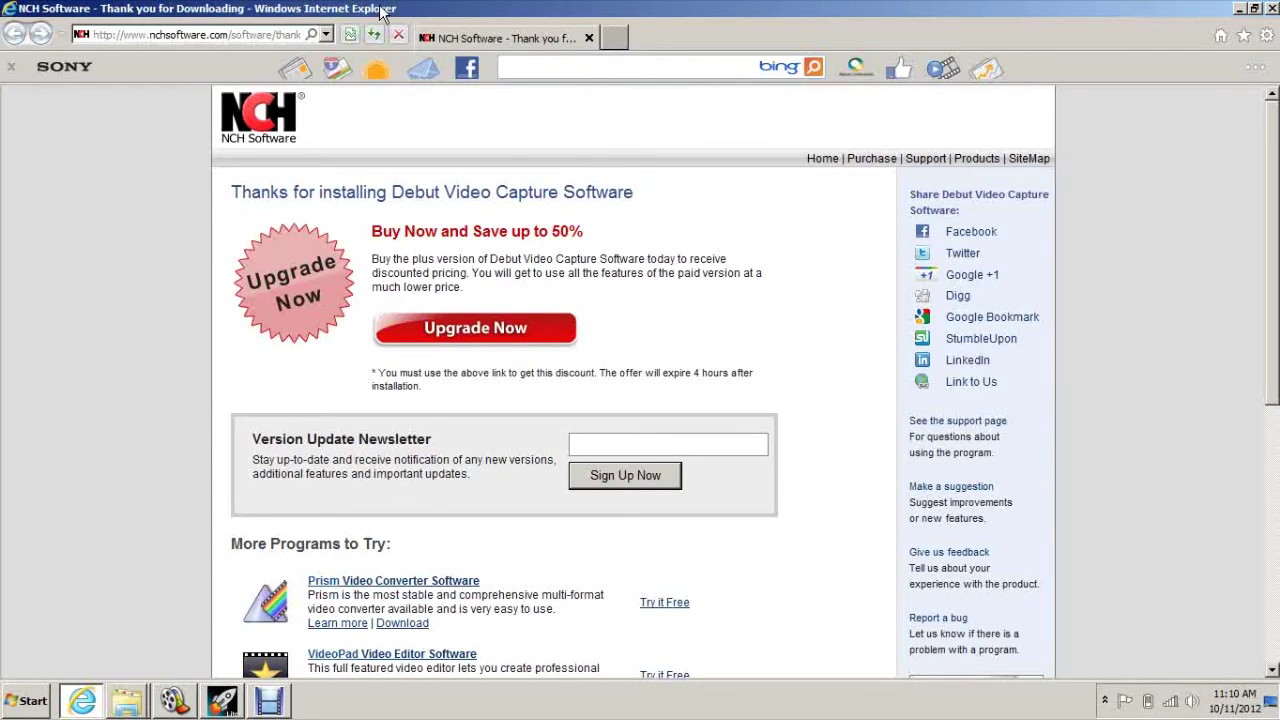
# Load zombiemodding.com in Internet Explorer, scroll through its latest topics, then return to the install folder.
pyautogui.click(292, 35)
pyautogui.write('zo')
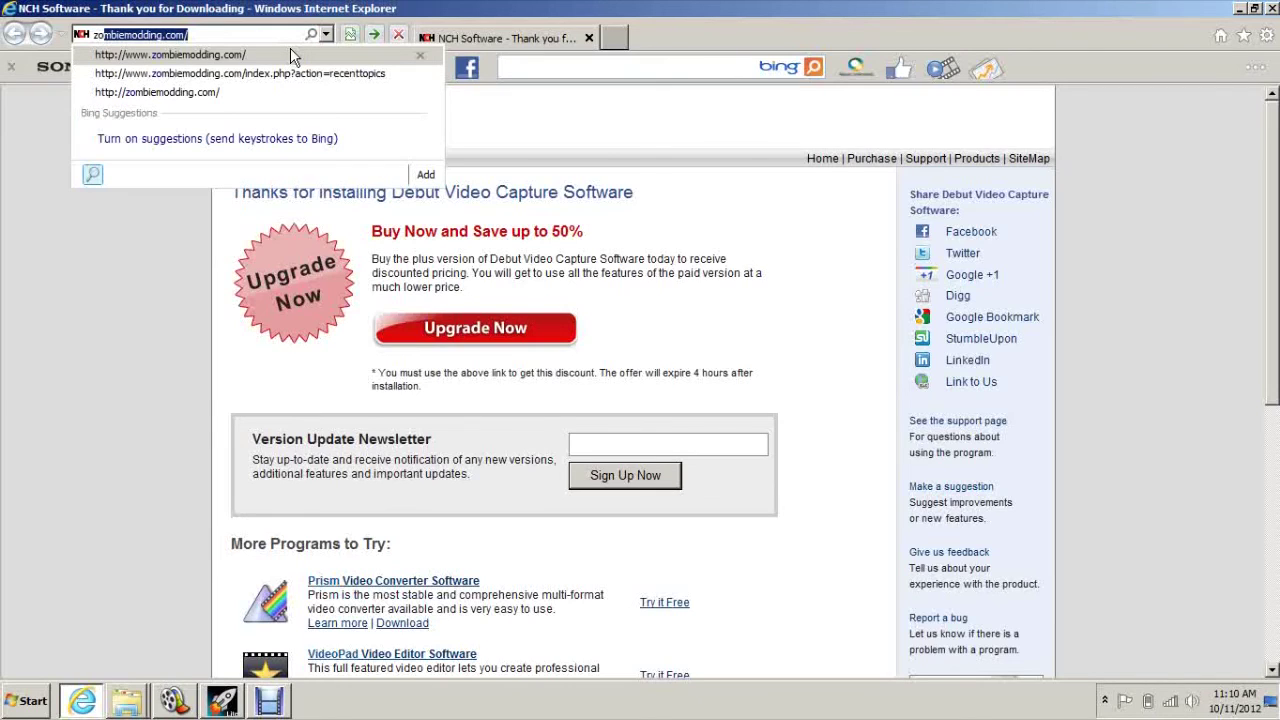
pyautogui.write('mbiemodding.c')
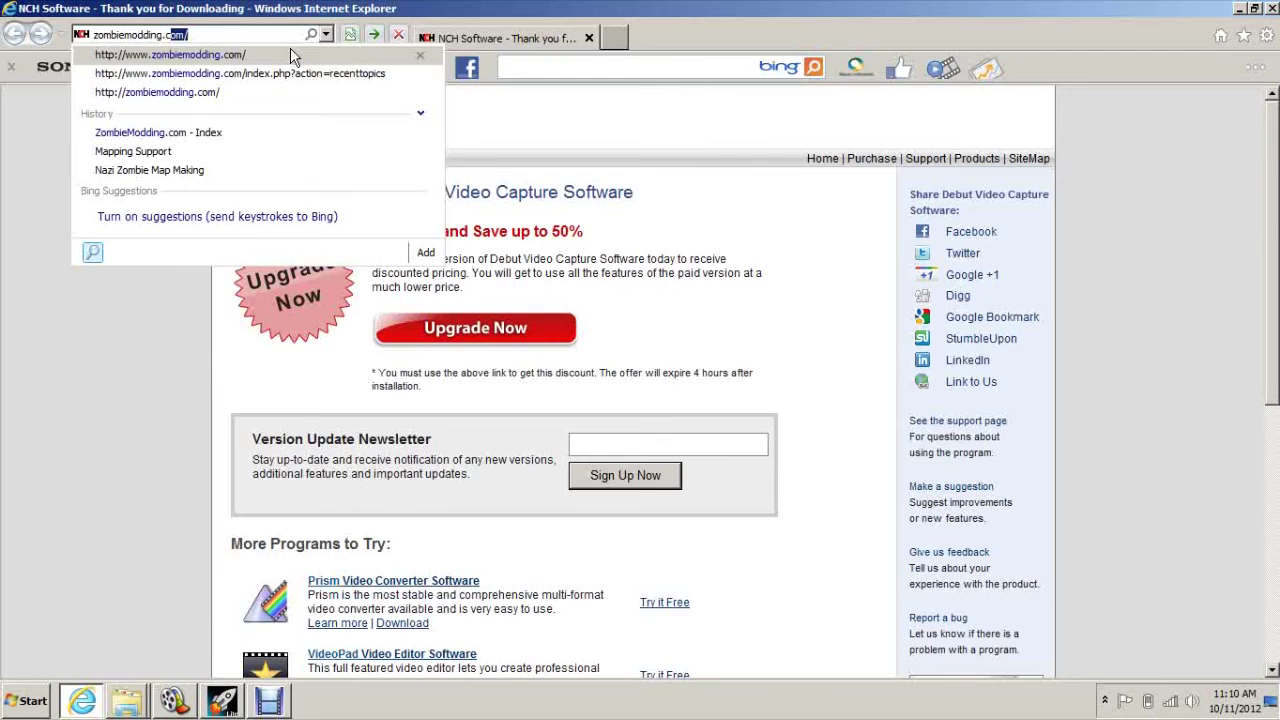
pyautogui.click(292, 55)
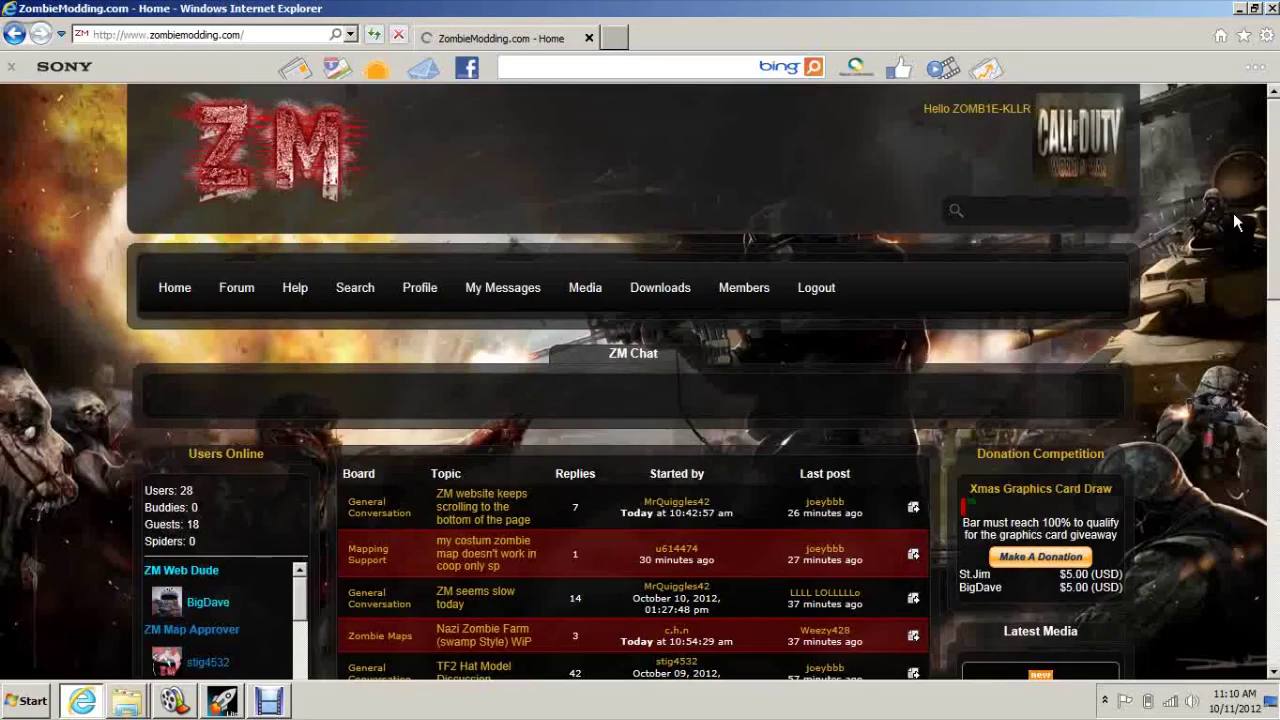
pyautogui.scroll(-3, 600, 360)
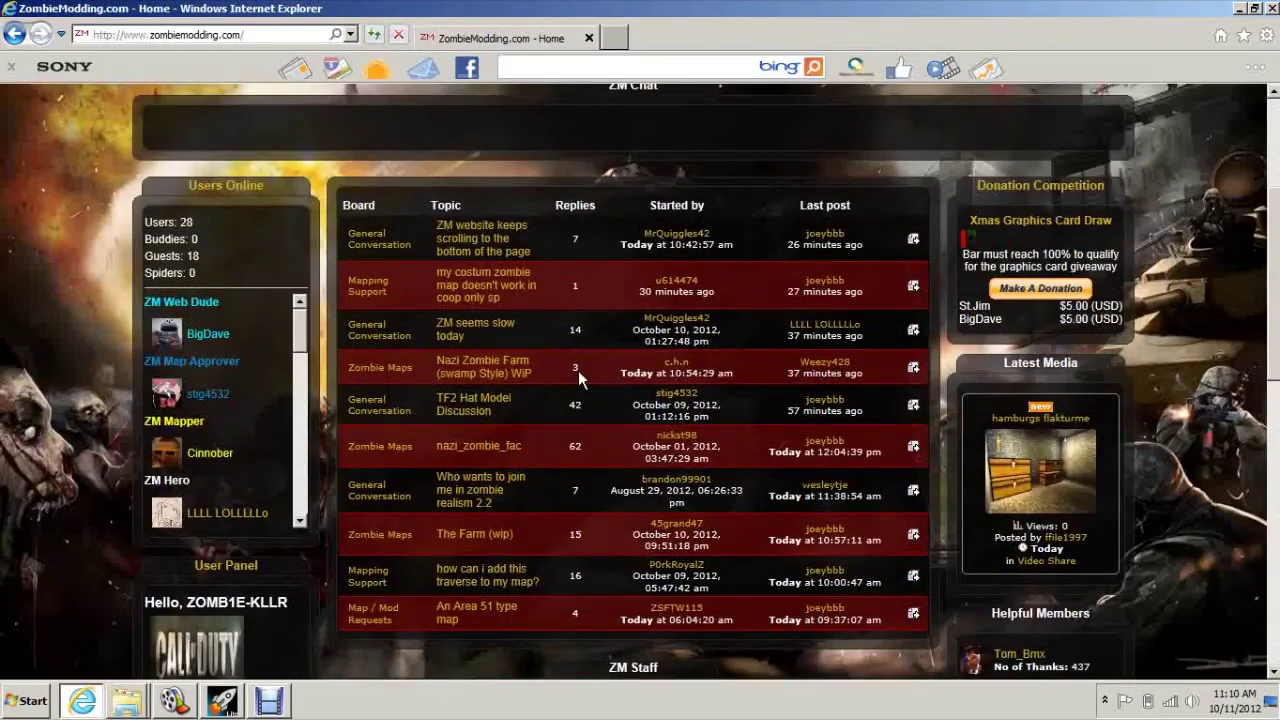
pyautogui.scroll(4, 580, 375)
pyautogui.scroll(-2, 1272, 305)
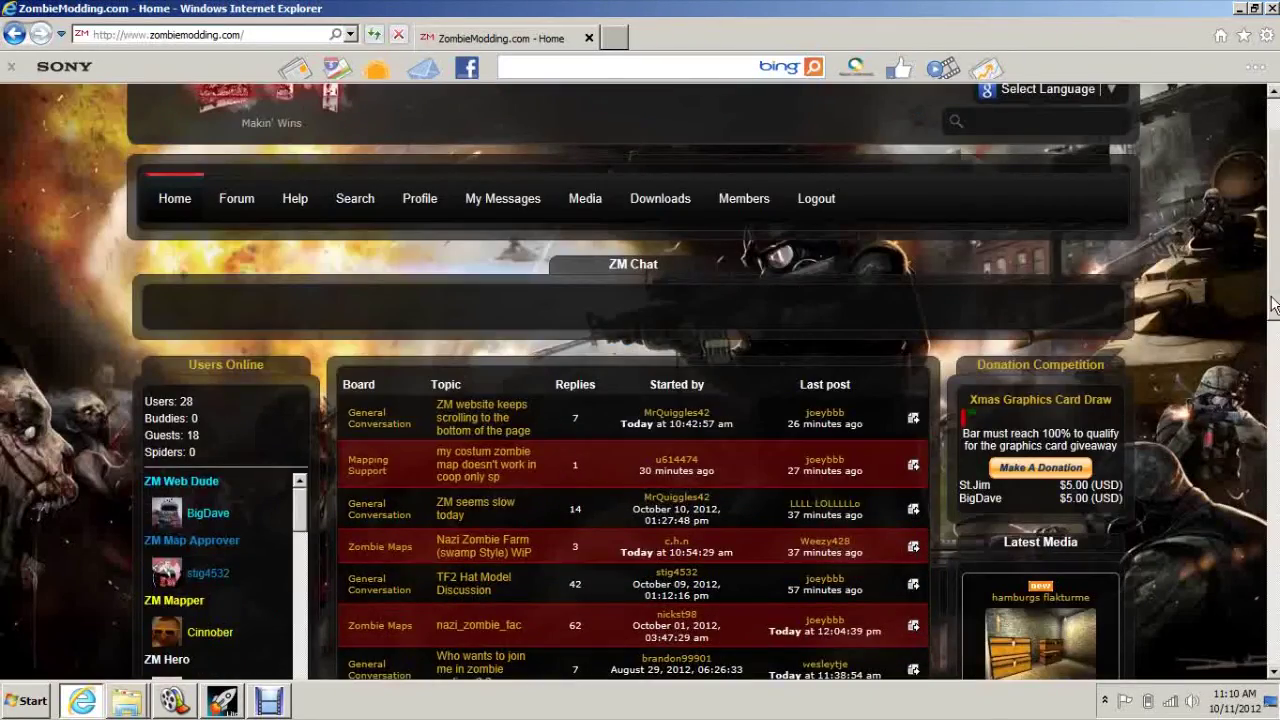
pyautogui.scroll(-3, 1272, 305)
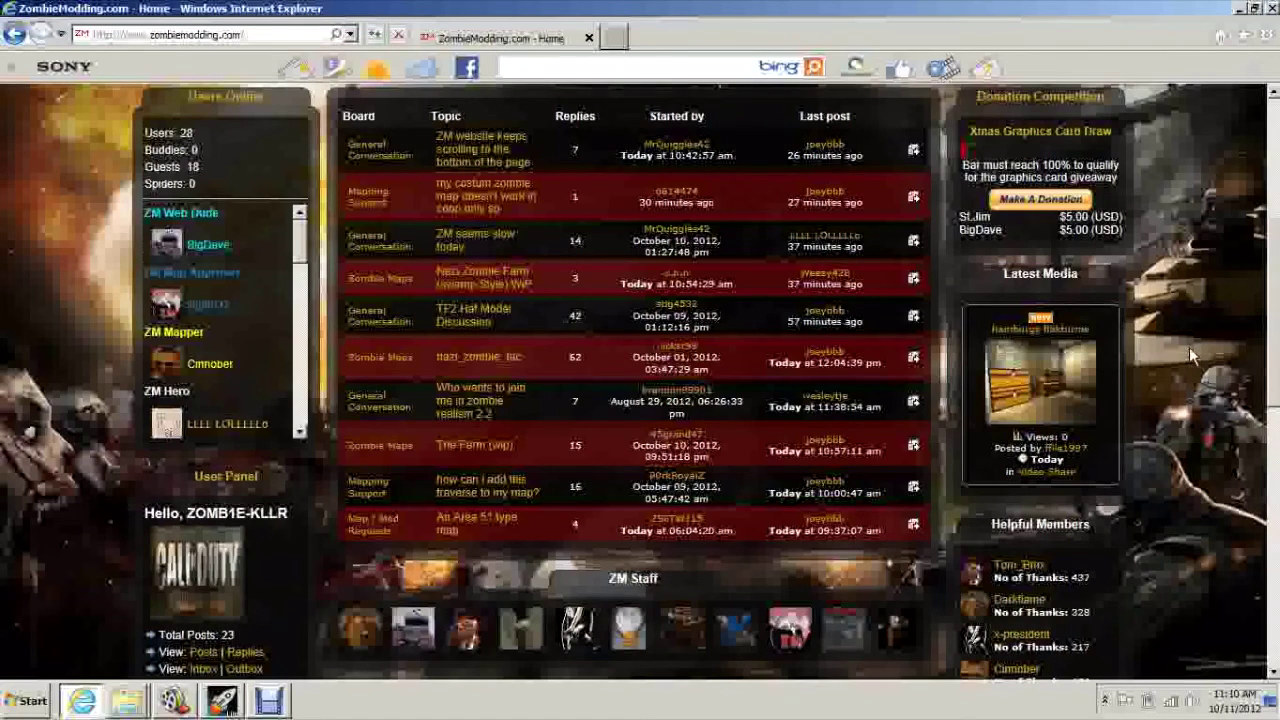
pyautogui.scroll(4, 1200, 330)
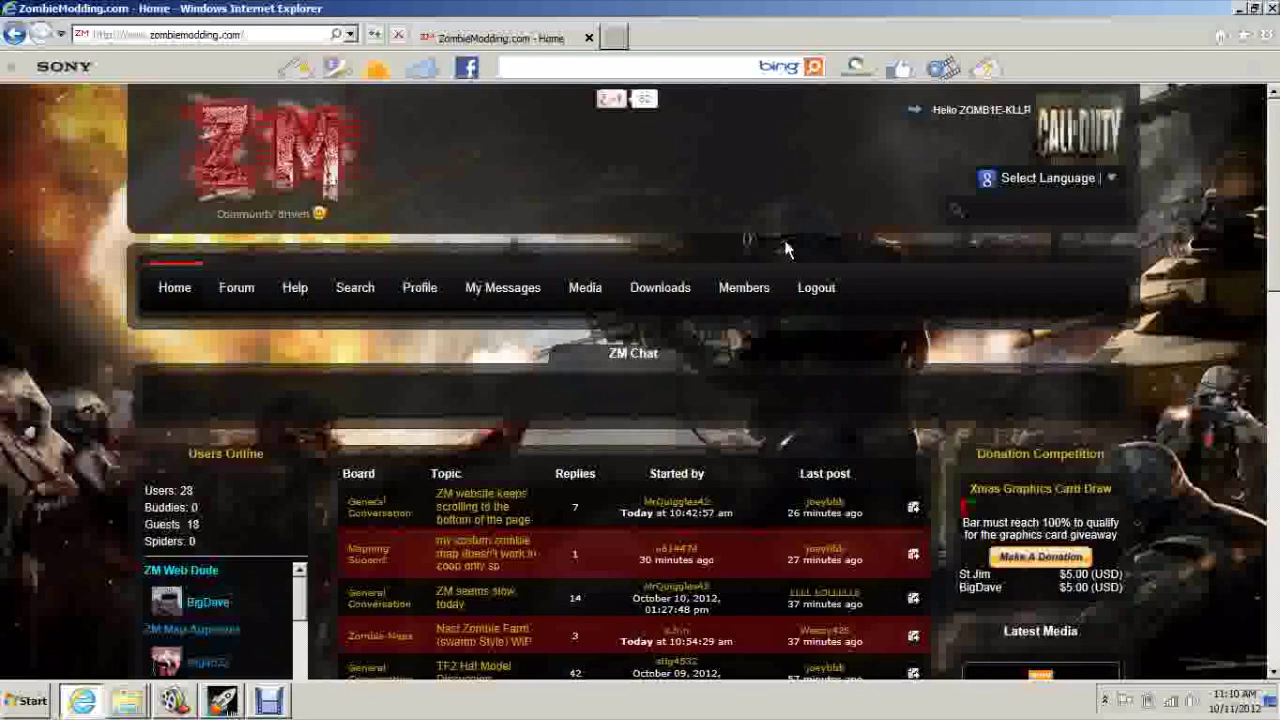
pyautogui.hotkey('alt', 'Tab')
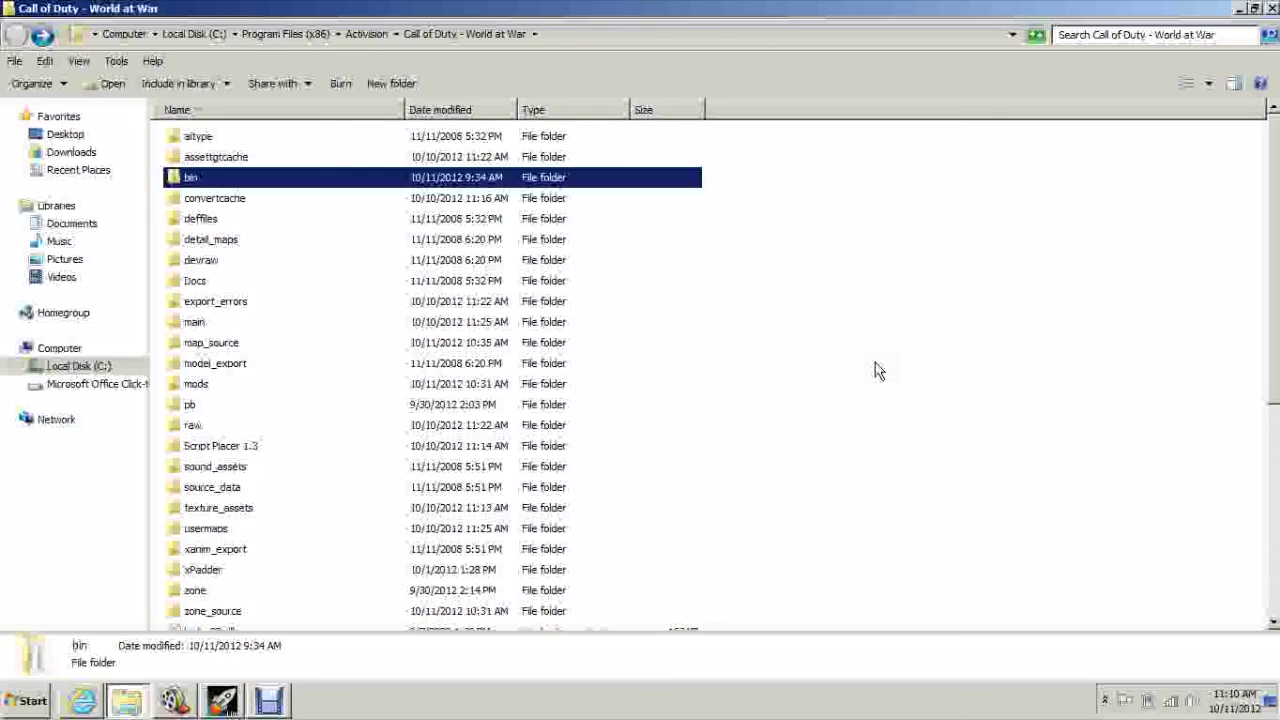